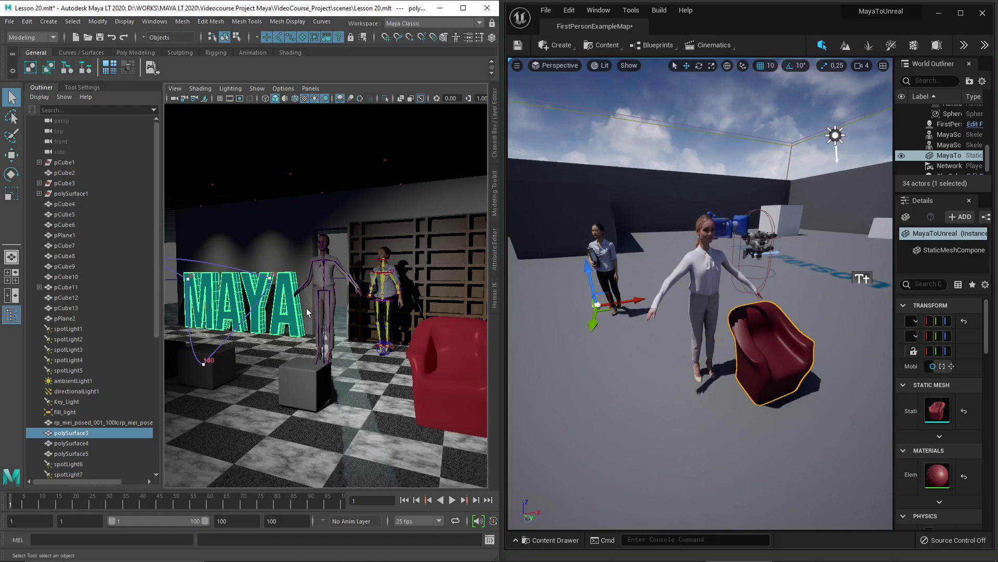
{"action": "scroll", "coordinate": [306, 312], "scroll_direction": "down", "scroll_amount": 5}
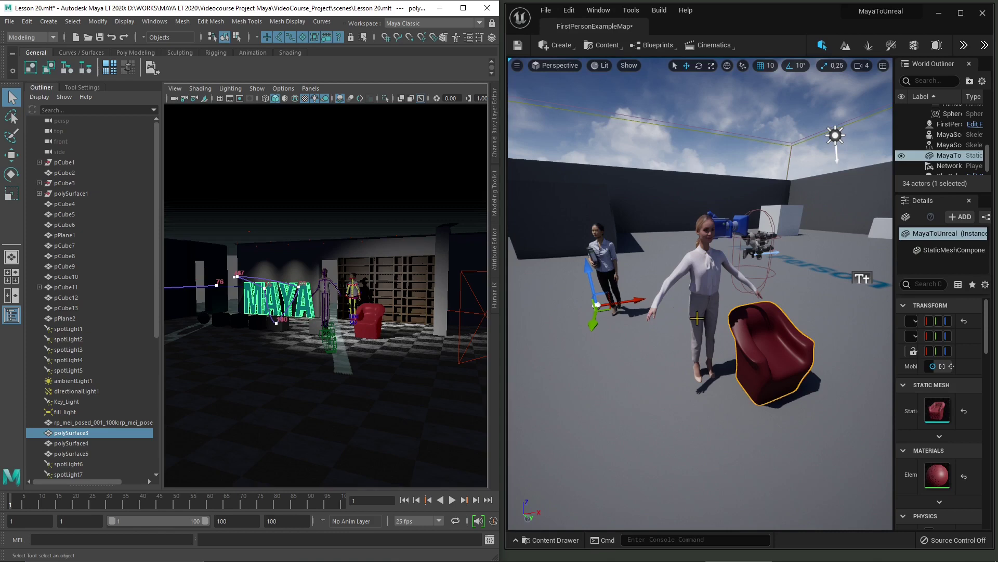
{"action": "scroll", "coordinate": [697, 319], "scroll_direction": "down", "scroll_amount": 3}
{"action": "mouse_move", "coordinate": [738, 190]}
{"action": "right_mouse_down"}
{"action": "mouse_move", "coordinate": [748, 207]}
{"action": "mouse_move", "coordinate": [734, 190]}
{"action": "right_mouse_up"}
{"action": "key", "text": "e"}
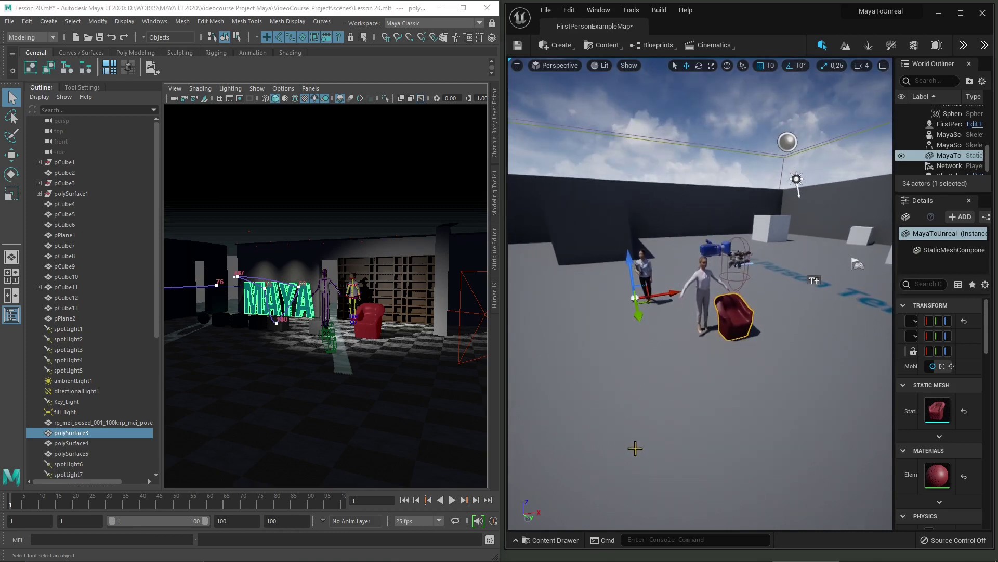
{"action": "left_click_drag", "start_coordinate": [624, 548], "coordinate": [624, 555]}
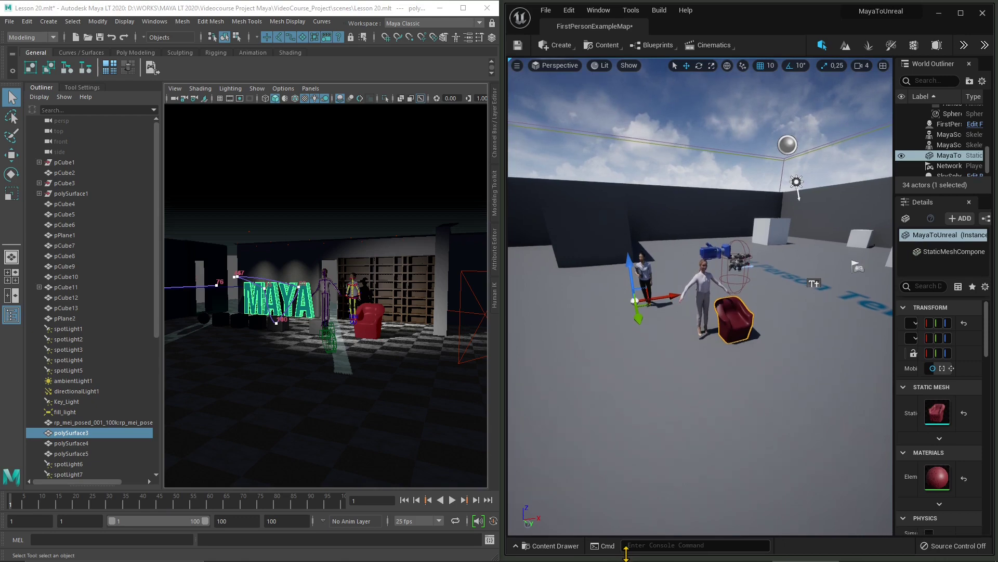
{"action": "scroll", "coordinate": [314, 326], "scroll_direction": "up", "scroll_amount": 3}
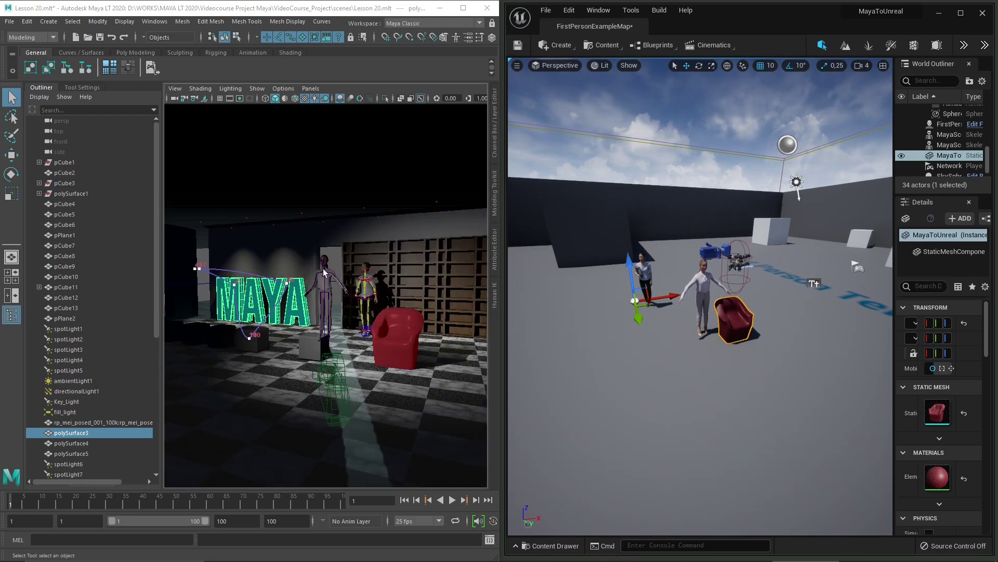
{"action": "left_click", "coordinate": [339, 247]}
{"action": "middle_click_drag", "start_coordinate": [323, 329], "coordinate": [341, 336], "text": "alt"}
{"action": "left_click_drag", "start_coordinate": [332, 350], "coordinate": [346, 291], "text": "alt"}
{"action": "key", "text": "ctrl+z"}
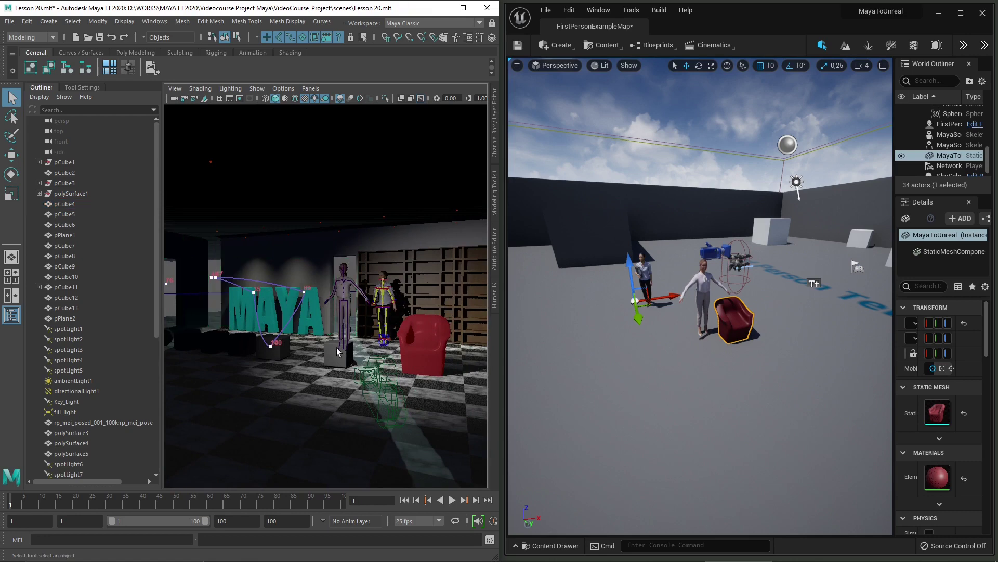
{"action": "left_click_drag", "start_coordinate": [336, 346], "coordinate": [328, 341], "text": "alt"}
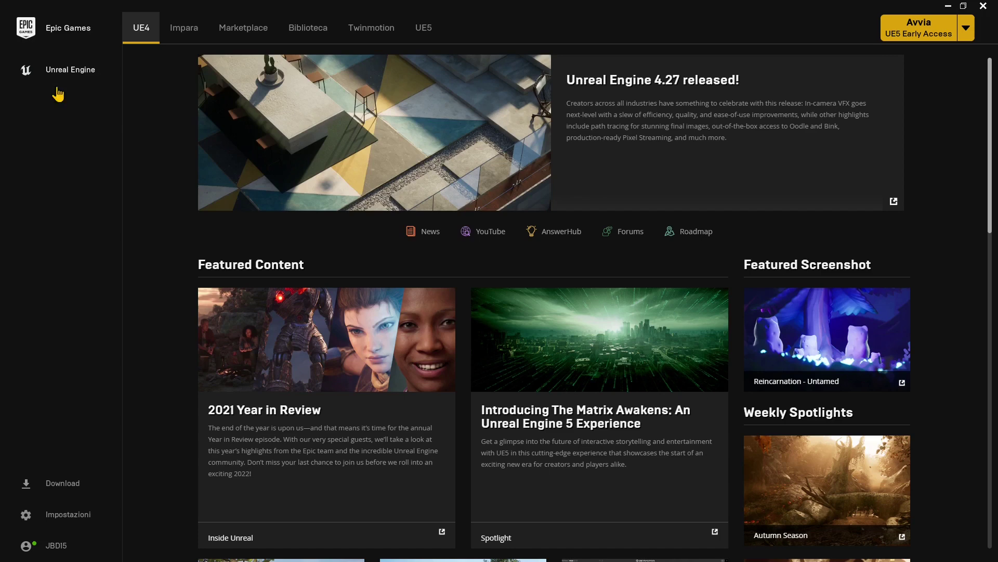
View the UE5 page in the Epic Games Launcher and return to the Unreal level
{"action": "left_click", "coordinate": [427, 34]}
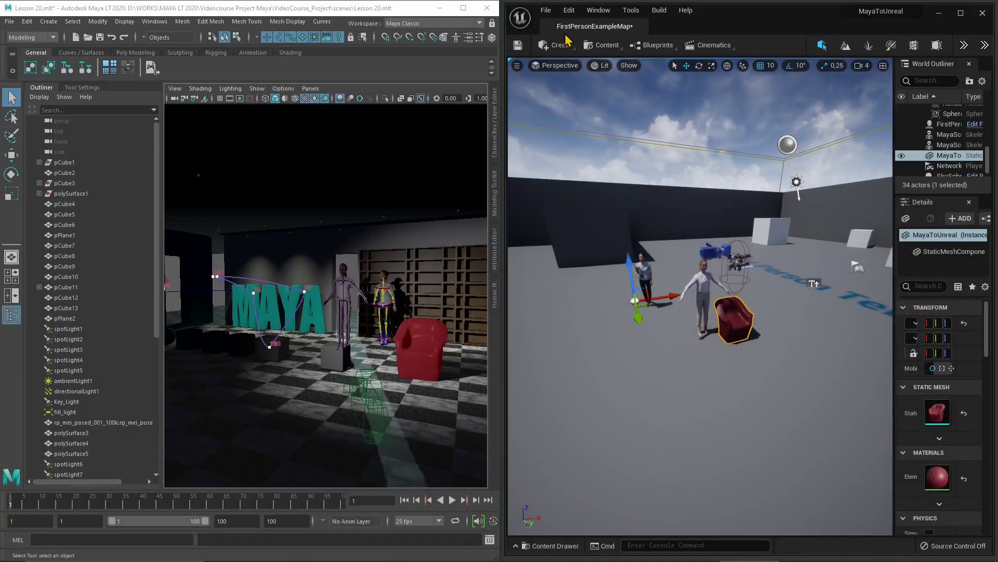
{"action": "right_click_drag", "start_coordinate": [720, 349], "coordinate": [629, 302]}
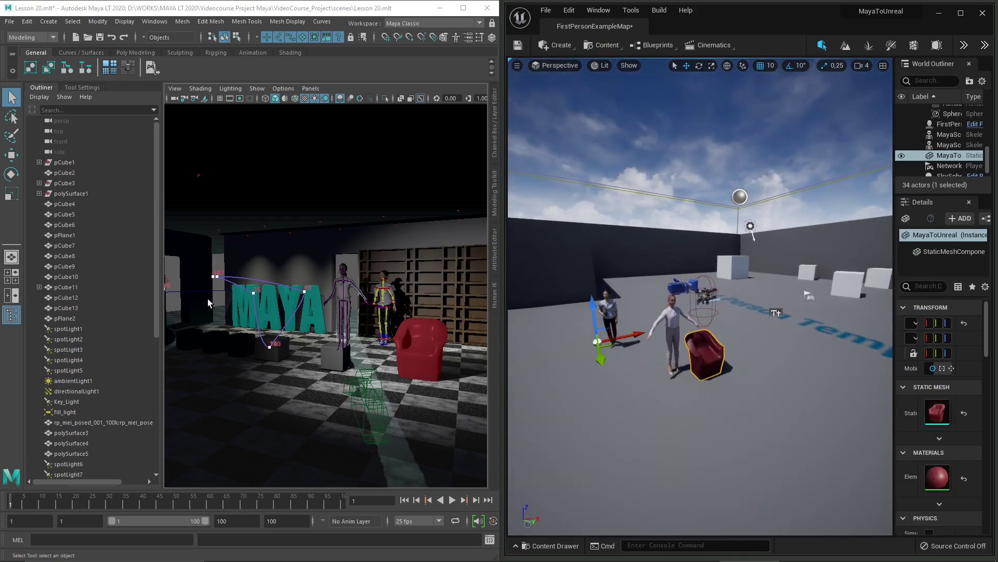
In Maya LT, select the MAYA text mesh and send only that selection to Unreal, naming the FBX file MayaTeXT
{"action": "left_click", "coordinate": [264, 311]}
{"action": "left_click", "coordinate": [351, 264]}
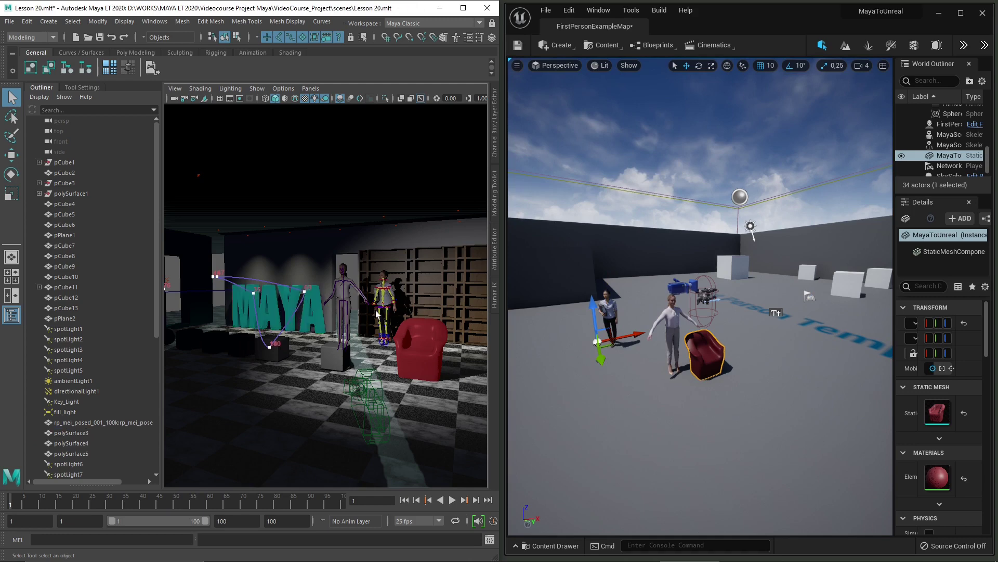
{"action": "left_click", "coordinate": [279, 309]}
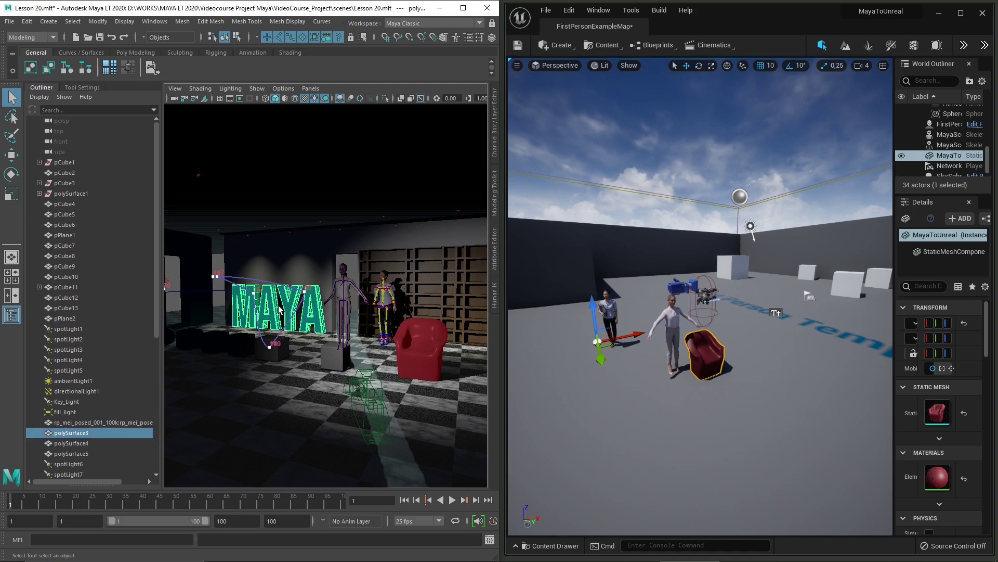
{"action": "left_click", "coordinate": [11, 22]}
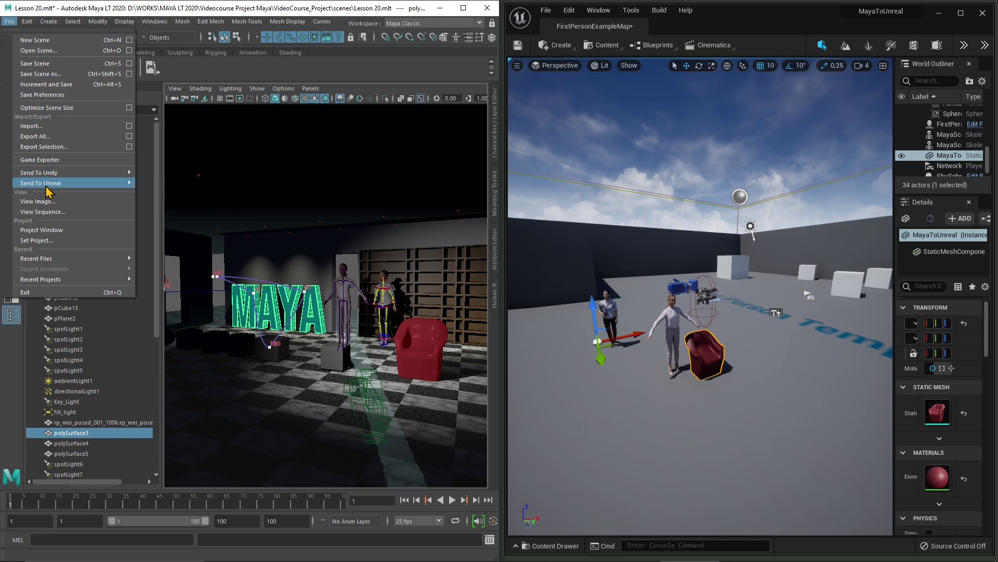
{"action": "mouse_move", "coordinate": [39, 183]}
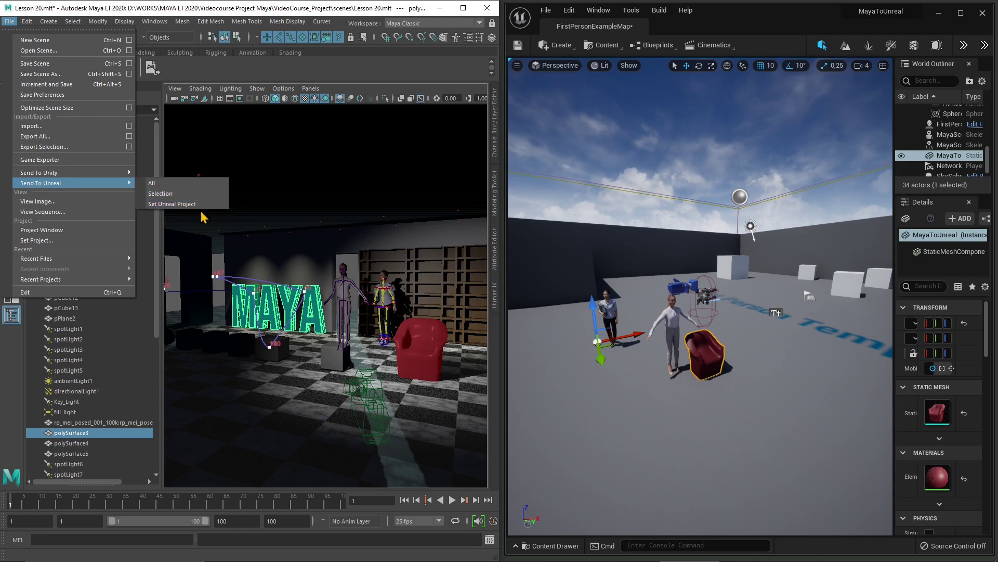
{"action": "left_click", "coordinate": [163, 194]}
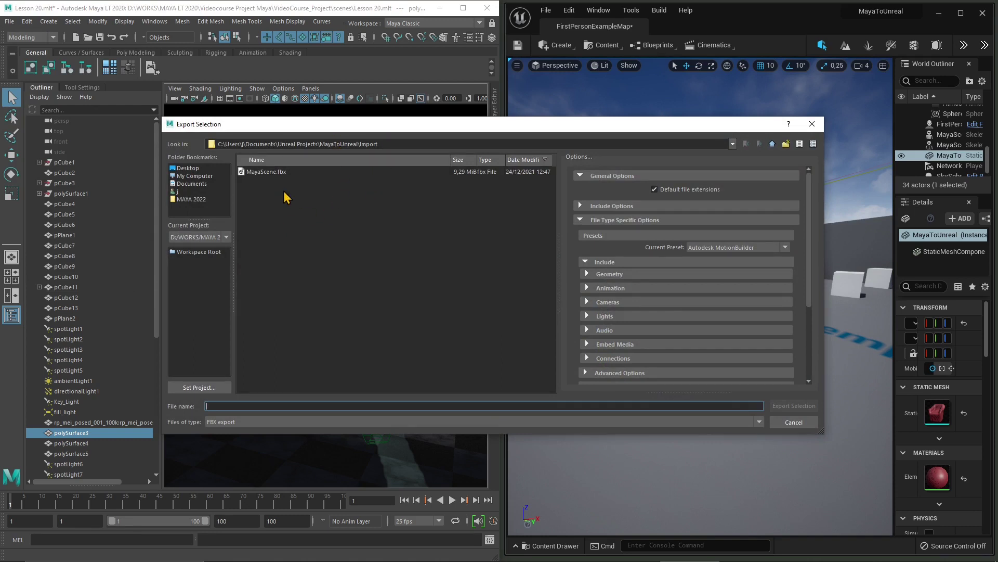
{"action": "type", "text": "MayaTeXT"}
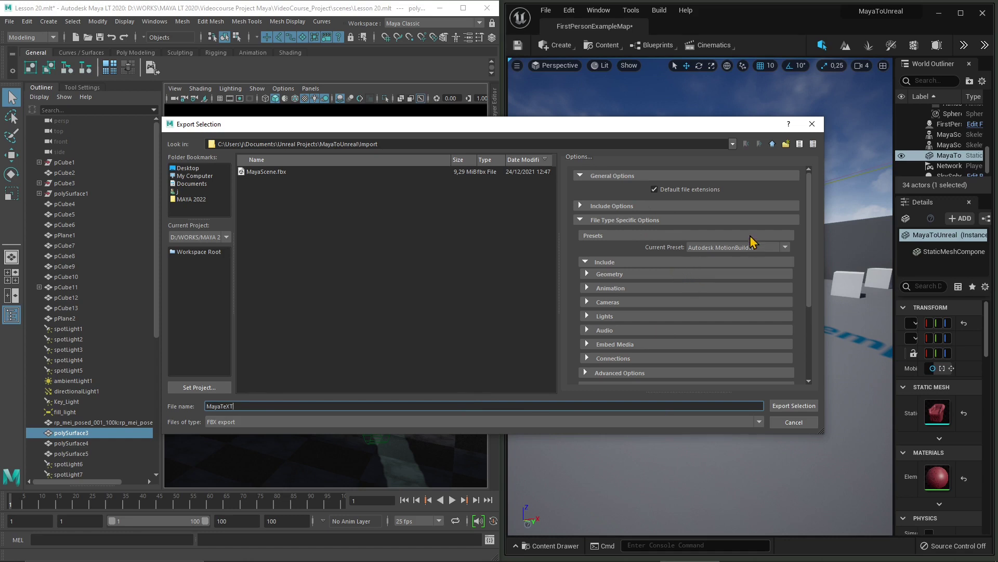
Examine the FBX export presets and the Geometry, Animation, Bake Animation and Deformed Models options
{"action": "left_click", "coordinate": [730, 249]}
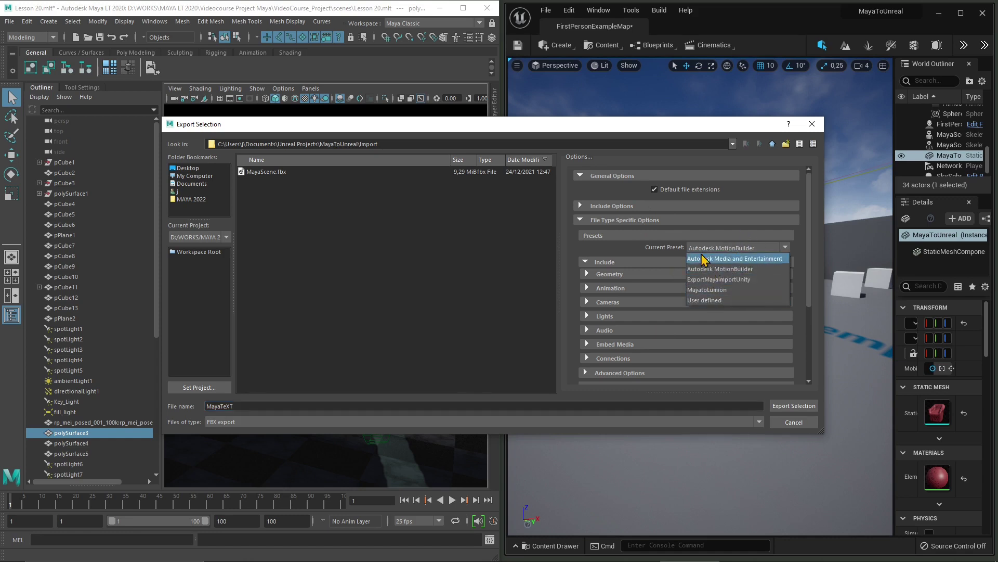
{"action": "left_click", "coordinate": [670, 249]}
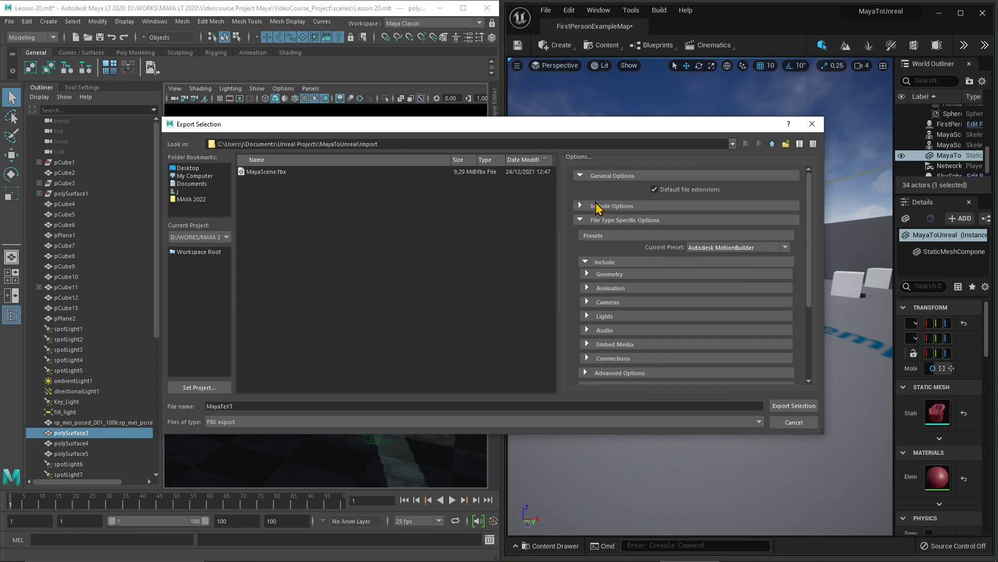
{"action": "left_click", "coordinate": [610, 275]}
{"action": "left_click", "coordinate": [610, 276]}
{"action": "left_click", "coordinate": [611, 276]}
{"action": "left_click_drag", "start_coordinate": [806, 266], "coordinate": [814, 330]}
{"action": "left_click", "coordinate": [643, 262]}
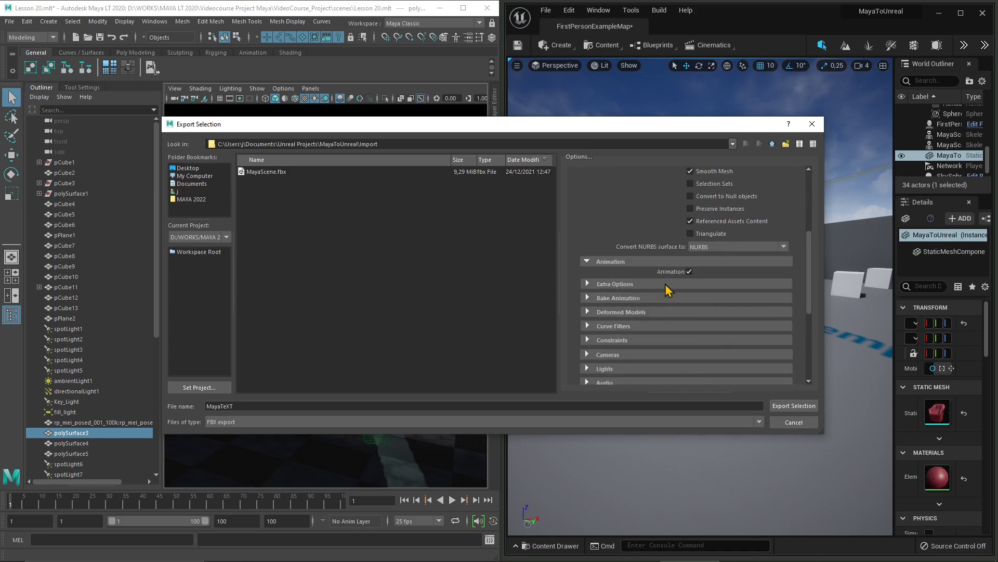
{"action": "left_click", "coordinate": [667, 284]}
{"action": "left_click_drag", "start_coordinate": [810, 289], "coordinate": [815, 328]}
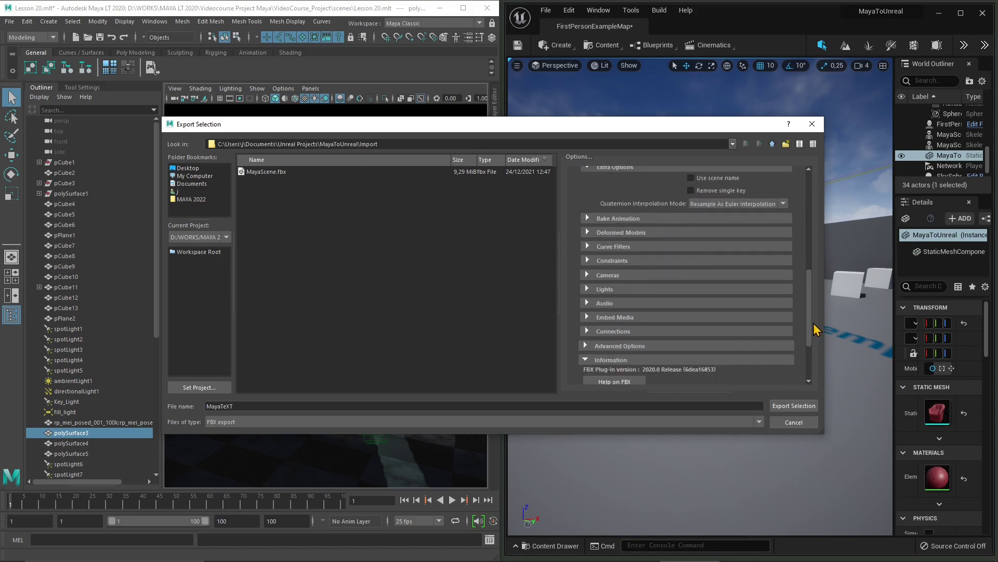
{"action": "left_click", "coordinate": [635, 220]}
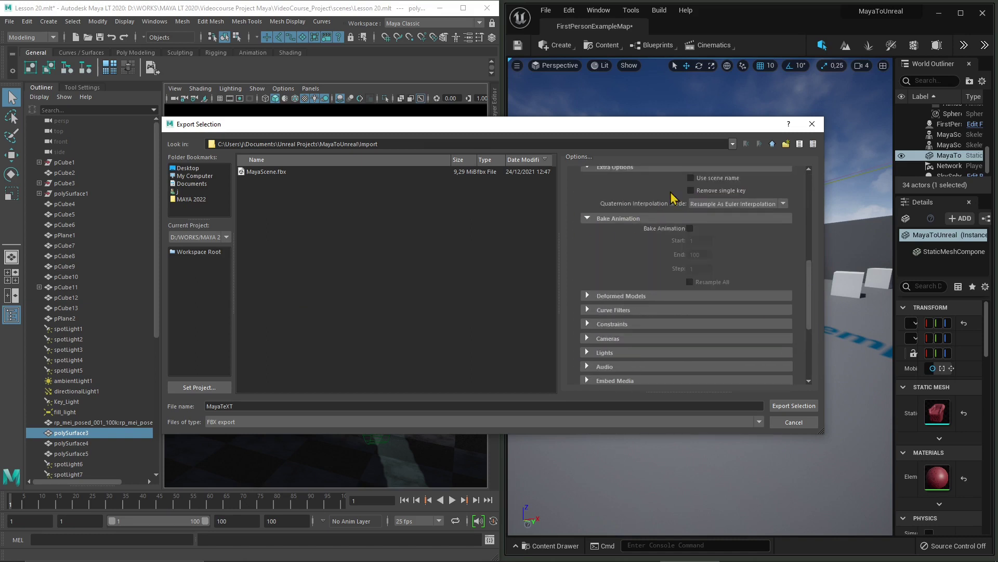
{"action": "left_click", "coordinate": [643, 296]}
{"action": "left_click_drag", "start_coordinate": [813, 283], "coordinate": [827, 203]}
Choose the MayatoLumion preset and export the selected text mesh
{"action": "left_click", "coordinate": [754, 247]}
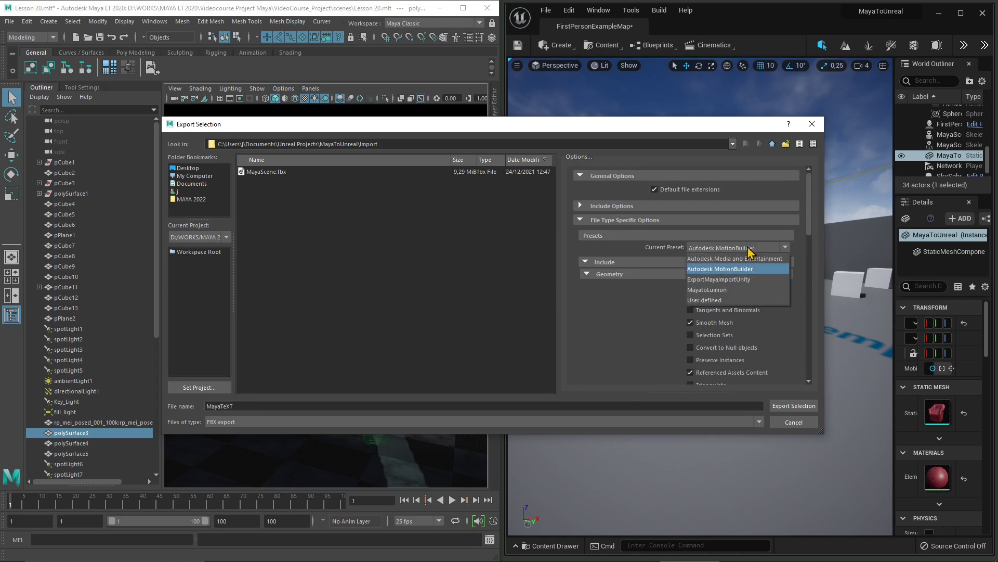
{"action": "left_click", "coordinate": [729, 292]}
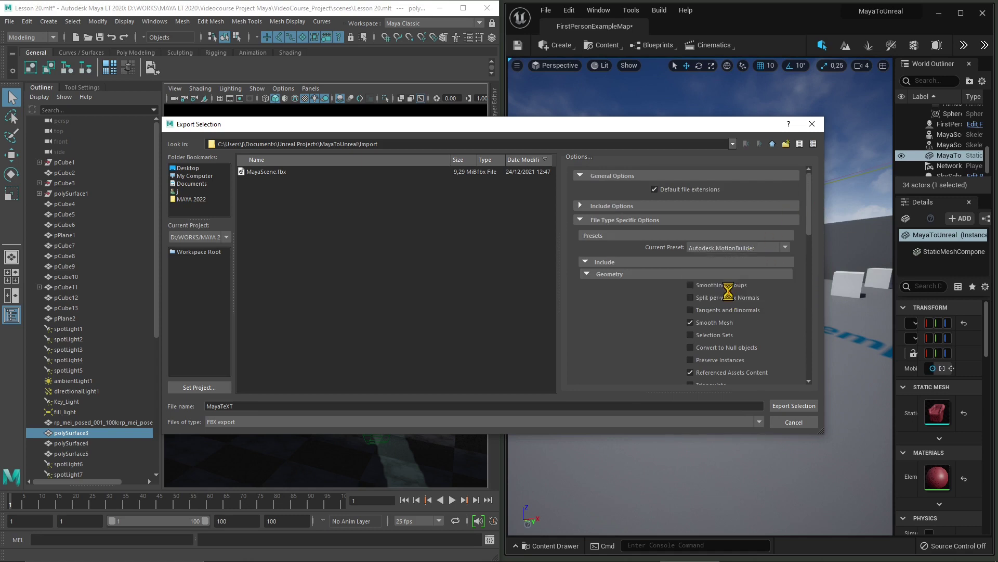
{"action": "left_click", "coordinate": [721, 248]}
{"action": "left_click", "coordinate": [717, 248]}
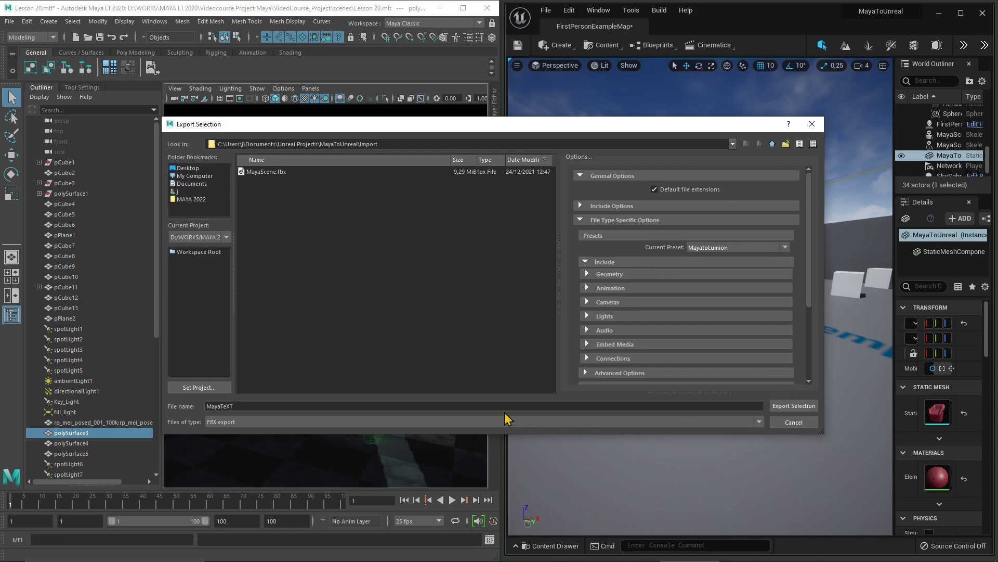
{"action": "left_click", "coordinate": [783, 407]}
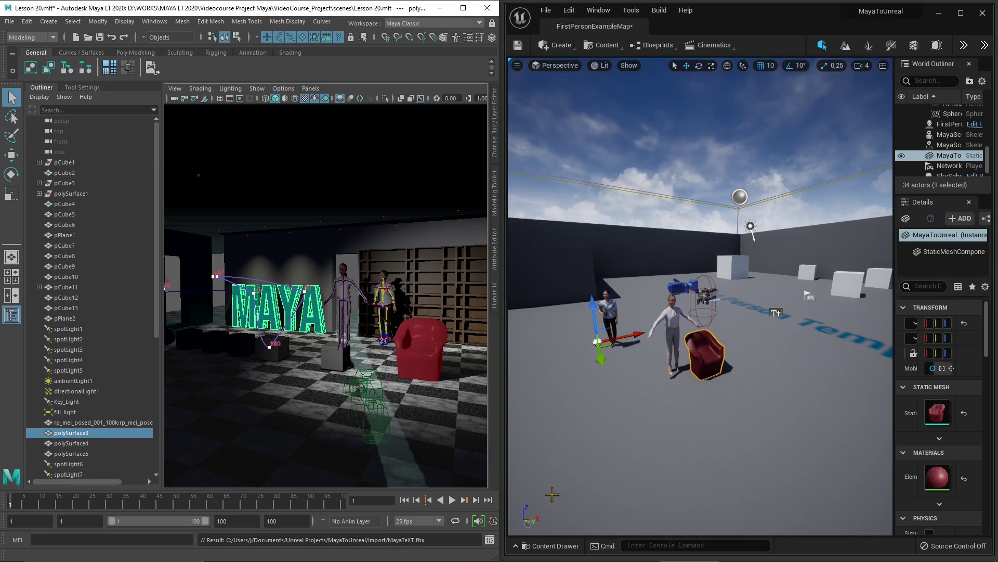
In Unreal Engine, import the MayaTeXT file from the MayaToUnreal project's Import folder into the level
{"action": "left_click", "coordinate": [547, 11]}
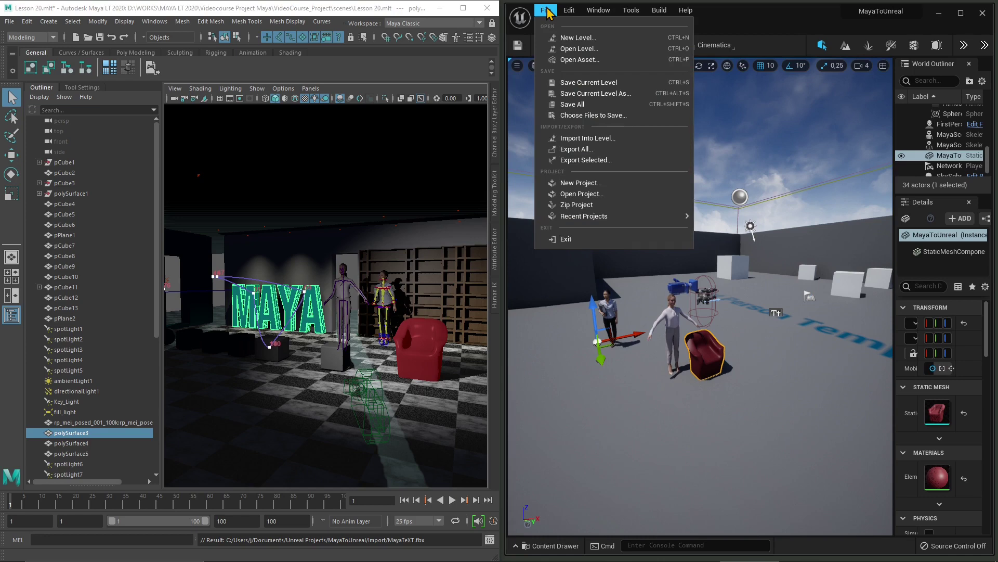
{"action": "left_click", "coordinate": [567, 138]}
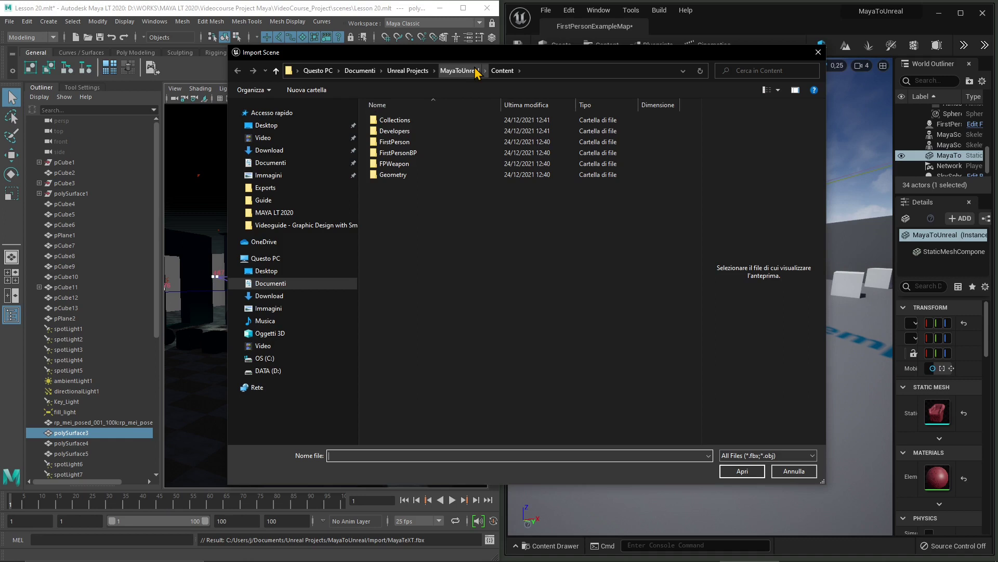
{"action": "left_click", "coordinate": [458, 70]}
{"action": "double_click", "coordinate": [400, 153]}
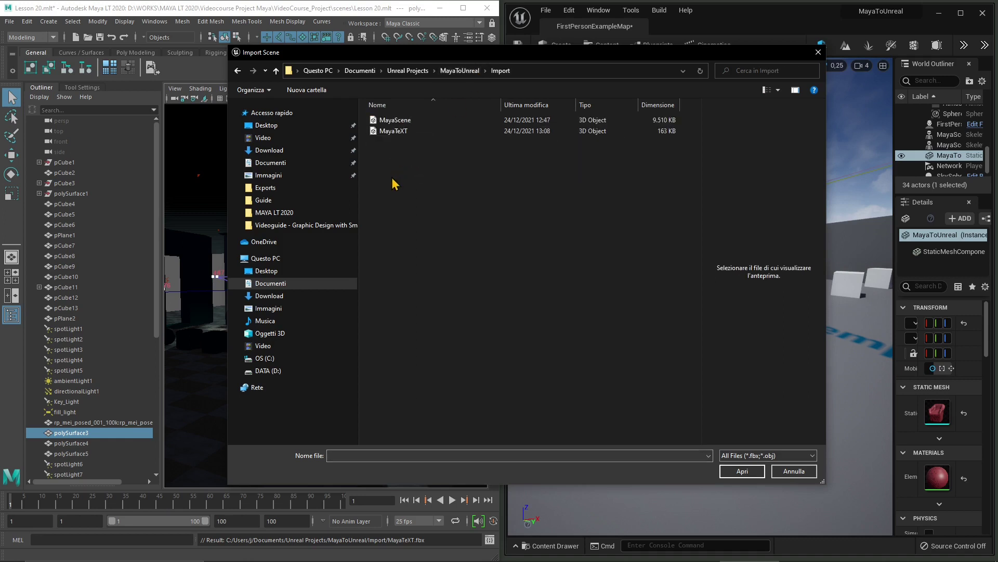
{"action": "left_click", "coordinate": [384, 131]}
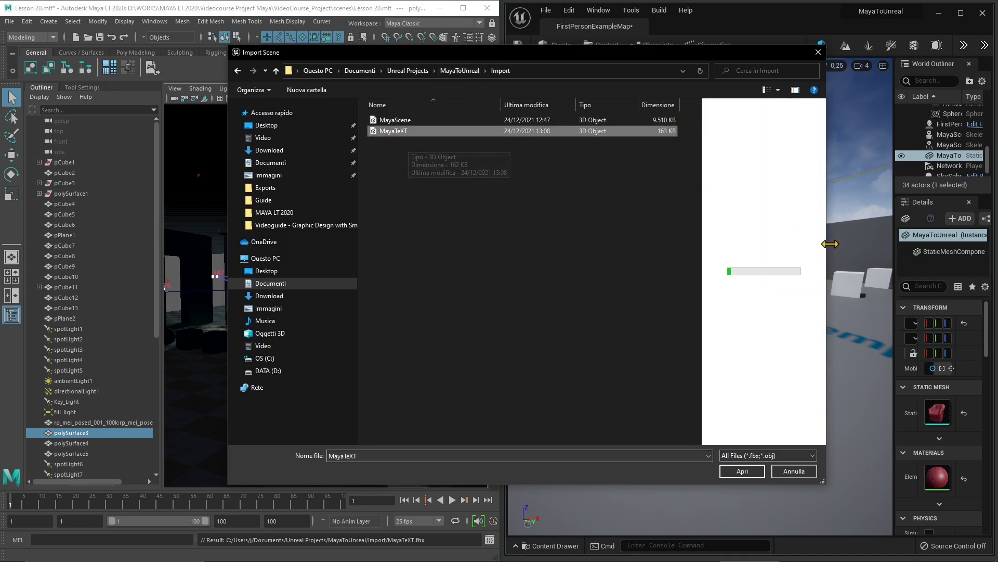
{"action": "left_click", "coordinate": [753, 470]}
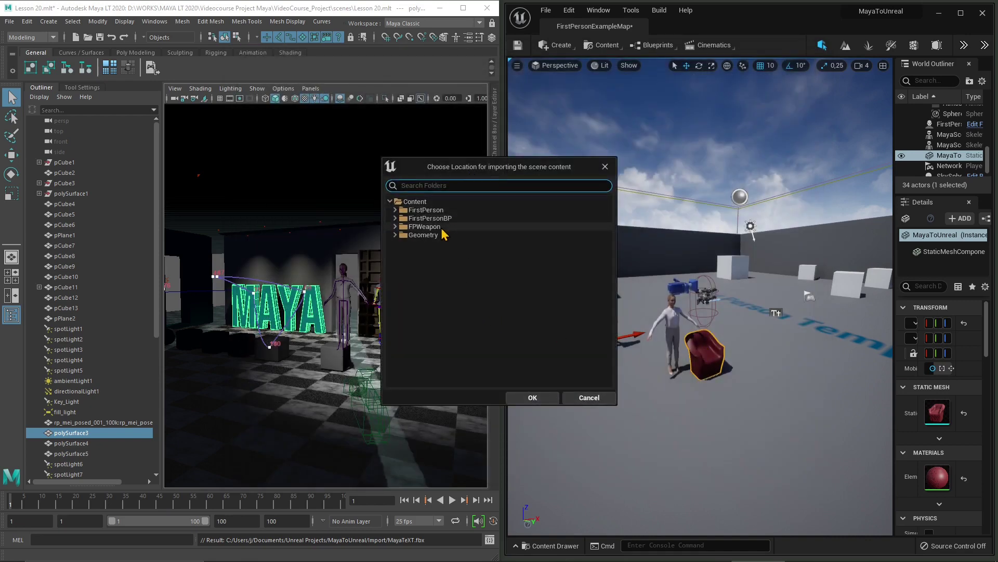
Choose the Content folder as the location for the imported scene content
{"action": "left_click", "coordinate": [448, 283]}
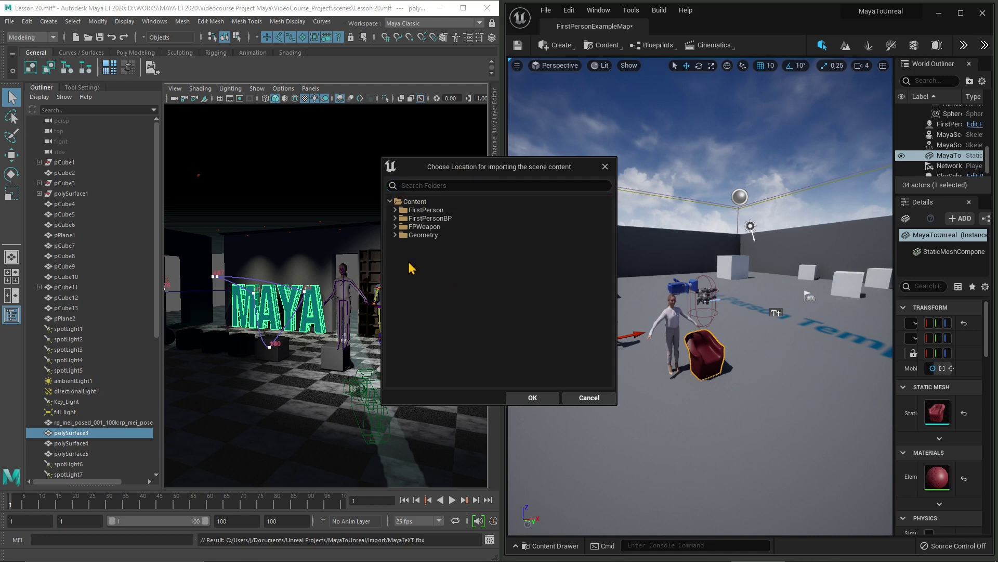
{"action": "left_click", "coordinate": [411, 202]}
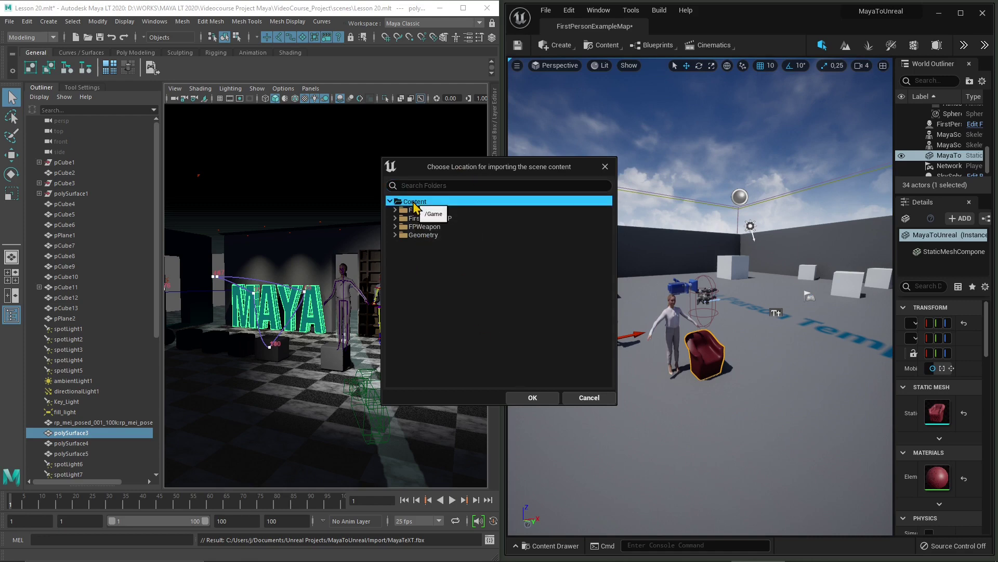
{"action": "left_click", "coordinate": [533, 397]}
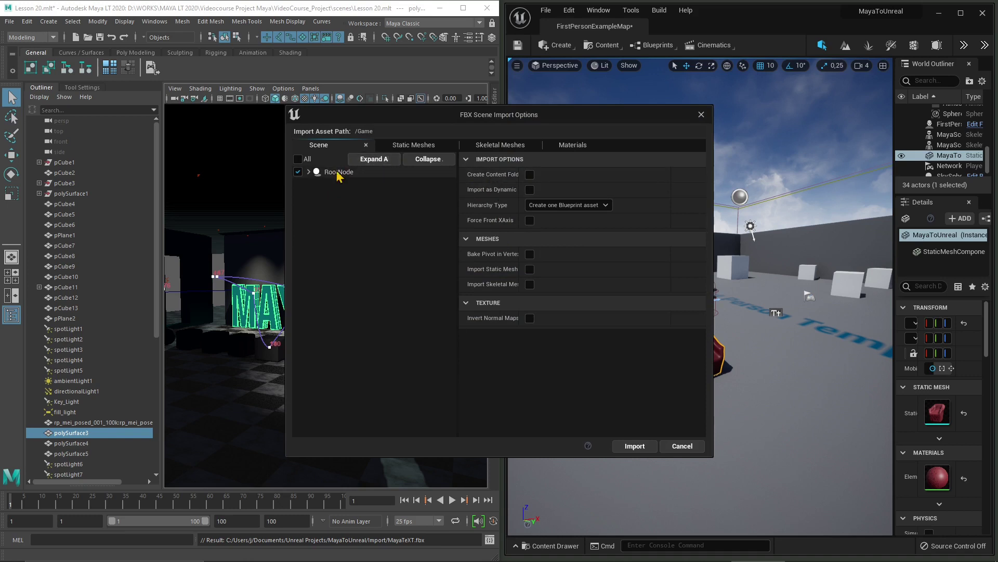
Expand RootNode to select polySurface3, enable Import Static Mesh, and show the Static Meshes import settings
{"action": "left_click", "coordinate": [309, 172]}
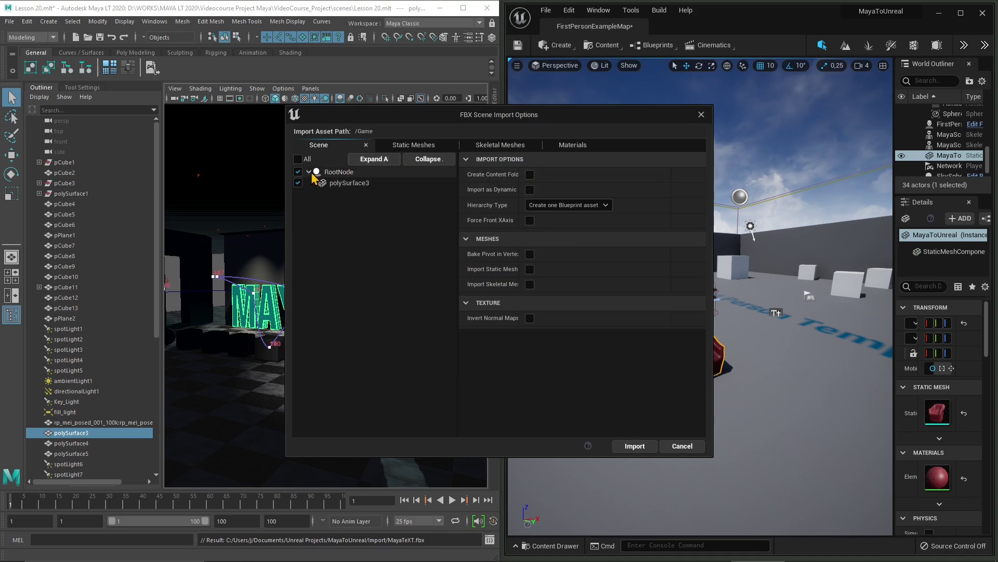
{"action": "left_click", "coordinate": [343, 184]}
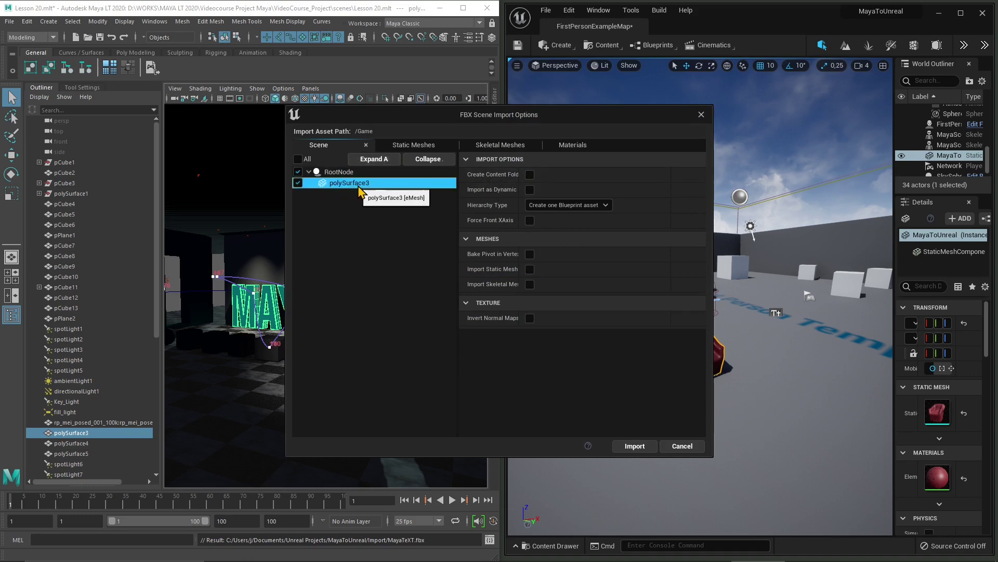
{"action": "left_click", "coordinate": [530, 269]}
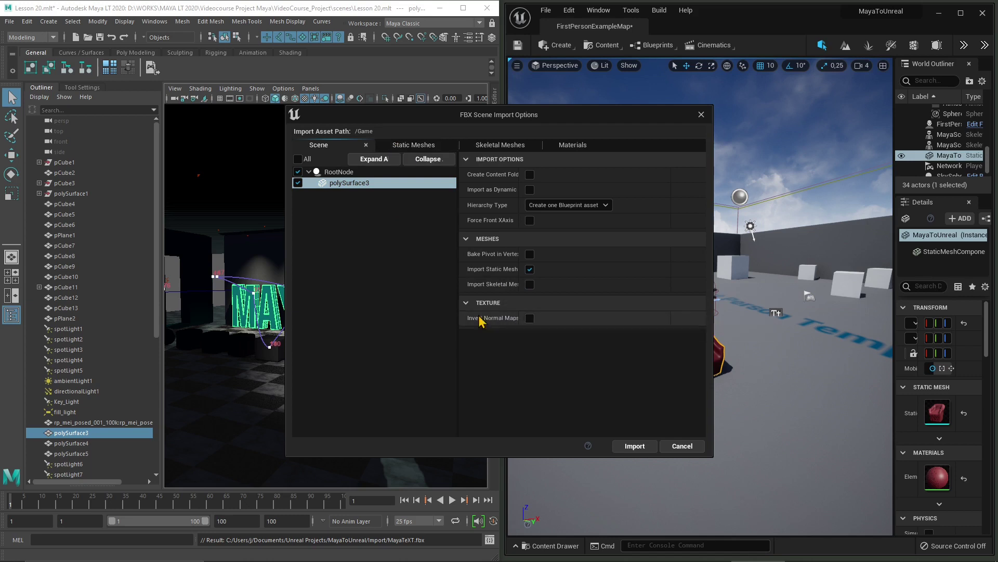
{"action": "left_click", "coordinate": [406, 146]}
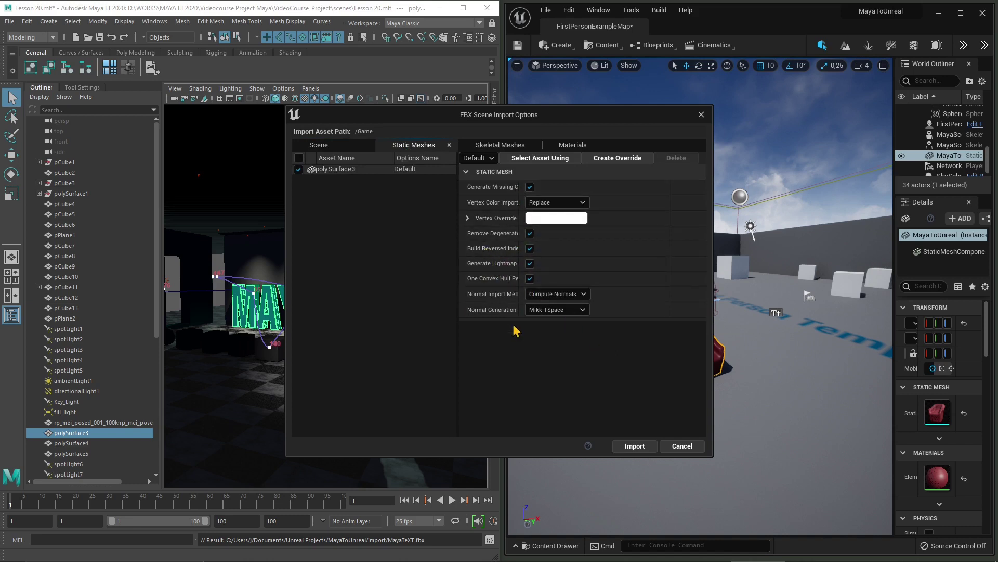
Review the skeletal mesh and material import settings, import the MayaTeXT scene, and dismiss the message log
{"action": "left_click", "coordinate": [501, 145]}
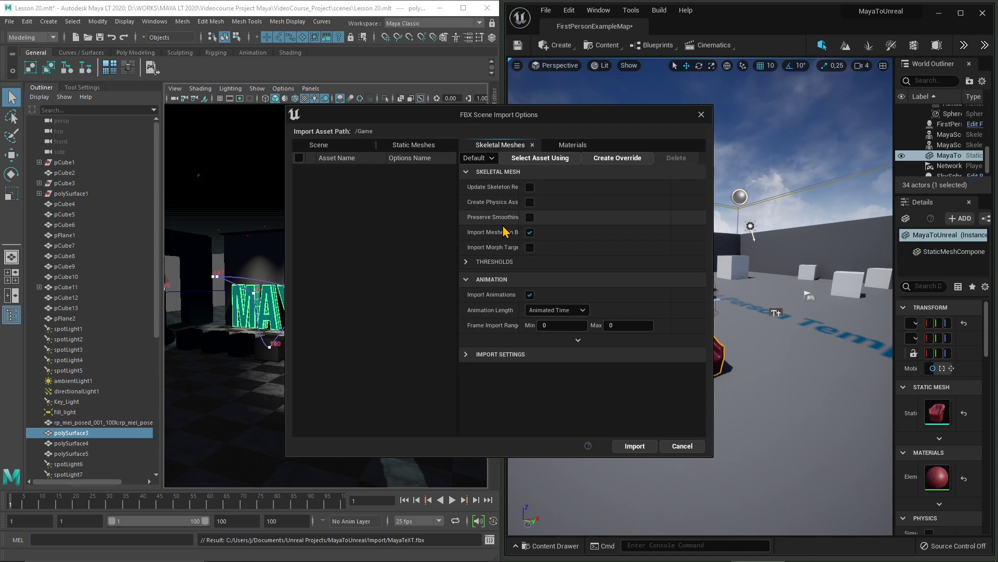
{"action": "left_click", "coordinate": [577, 147]}
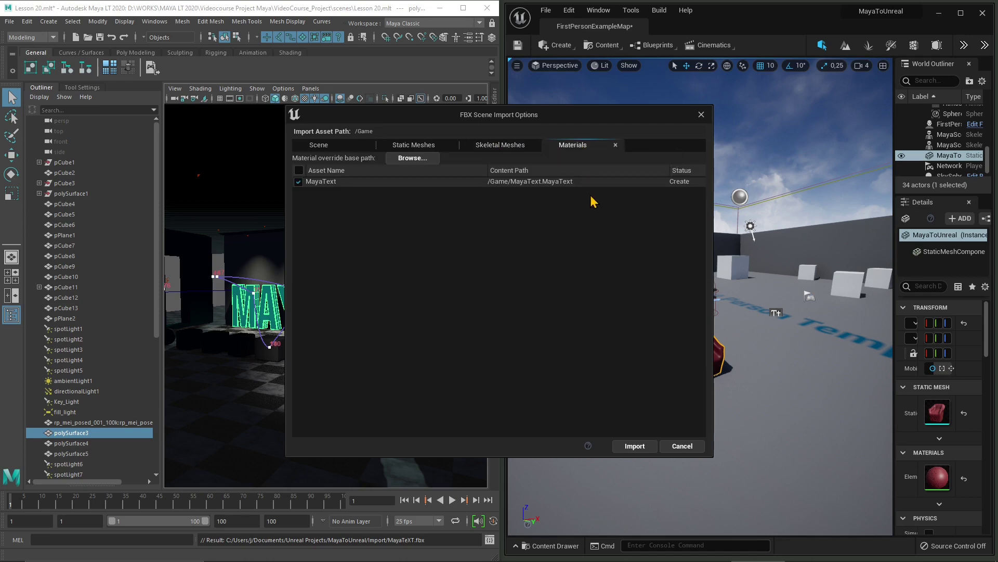
{"action": "left_click", "coordinate": [634, 446]}
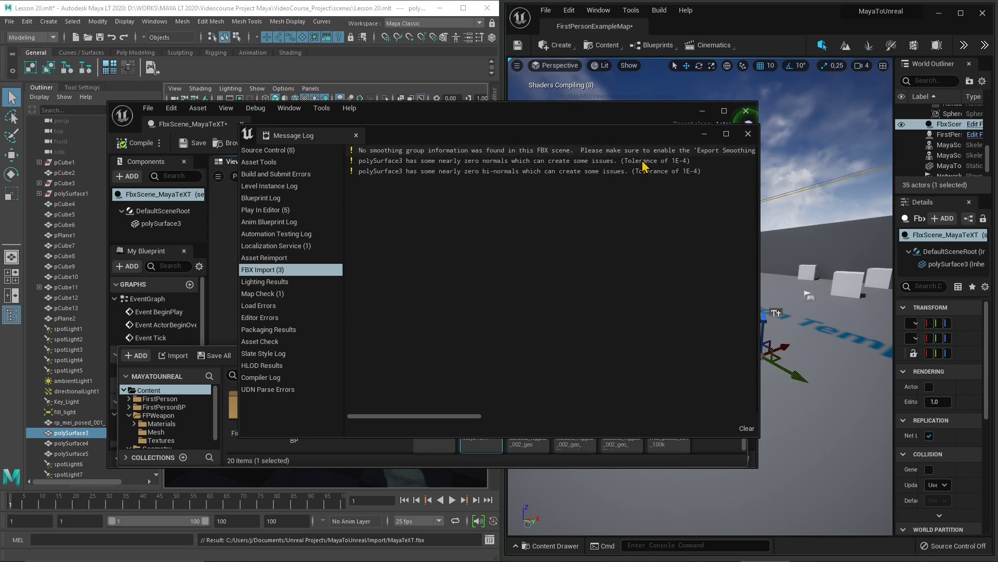
{"action": "left_click", "coordinate": [749, 134]}
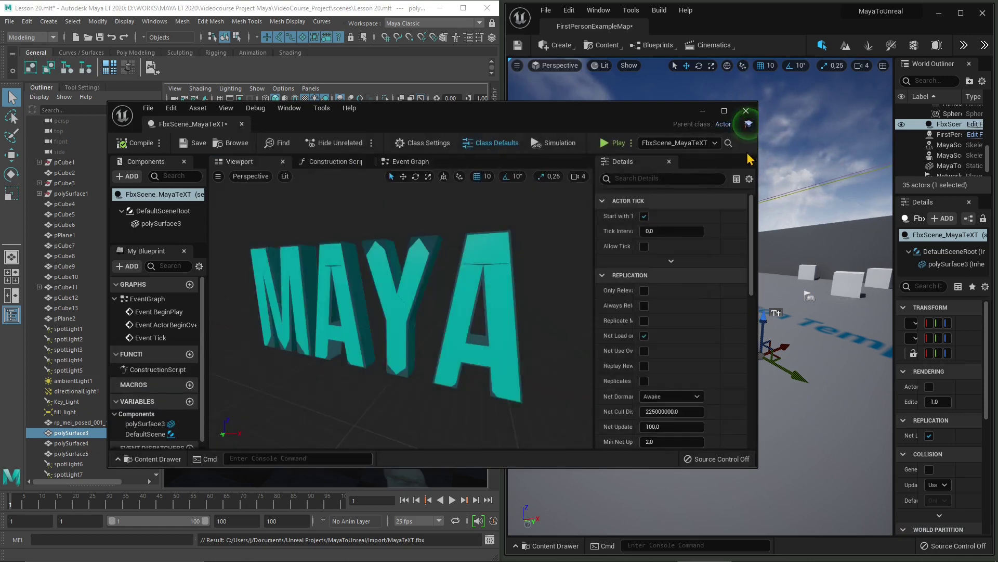
Inspect the imported MAYA text from several angles in the FbxScene_MayaTeXT blueprint viewport
{"action": "right_click_drag", "start_coordinate": [493, 294], "coordinate": [328, 245]}
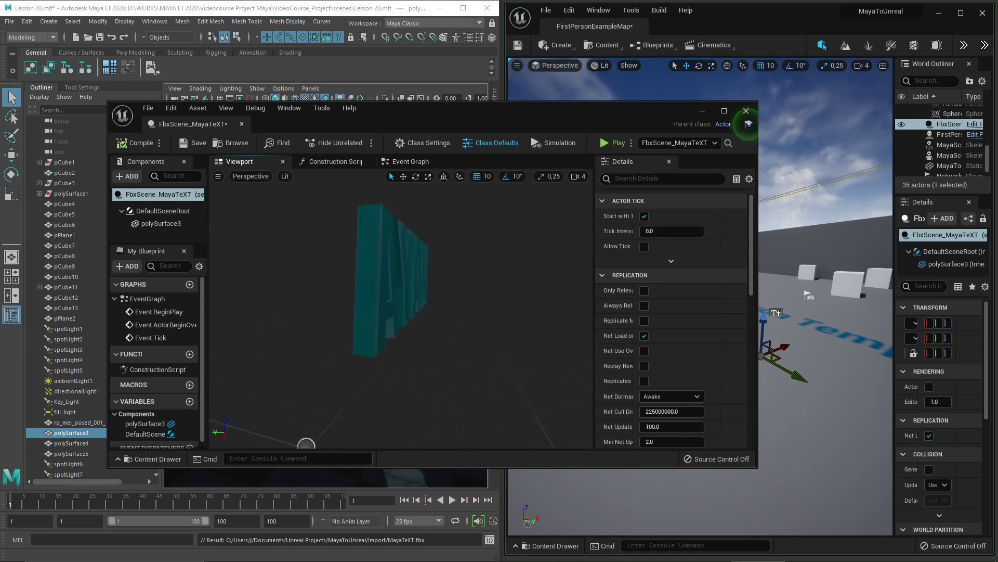
{"action": "right_click_drag", "start_coordinate": [556, 314], "coordinate": [523, 316]}
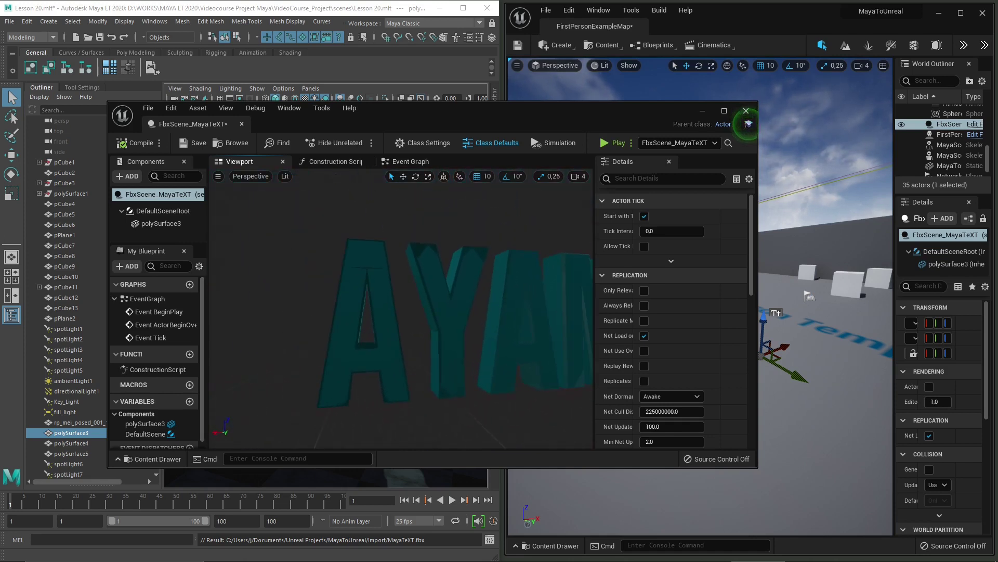
{"action": "left_click_drag", "start_coordinate": [416, 326], "coordinate": [536, 307], "text": "alt"}
{"action": "right_click_drag", "start_coordinate": [536, 334], "coordinate": [463, 318]}
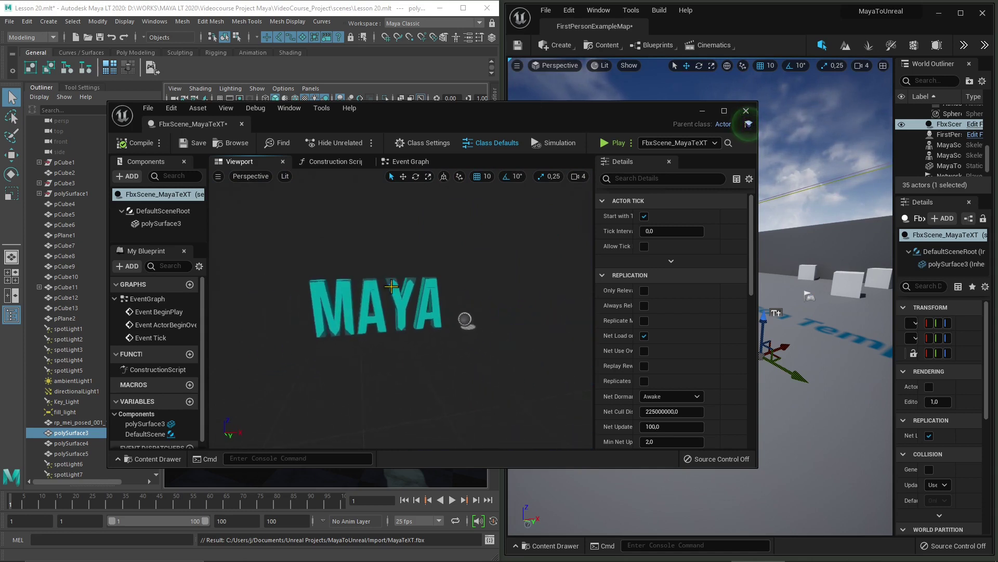
{"action": "left_click", "coordinate": [376, 307]}
{"action": "left_click_drag", "start_coordinate": [520, 111], "coordinate": [497, 109]}
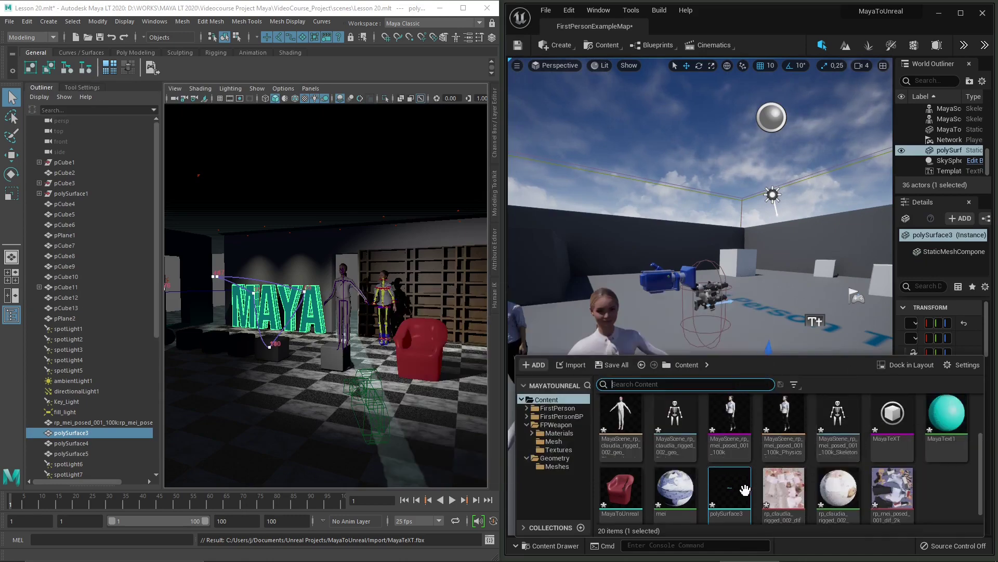
Place the polySurface3 mesh from the Content folder in the level behind the armchair and scale it up uniformly
{"action": "mouse_move", "coordinate": [737, 493]}
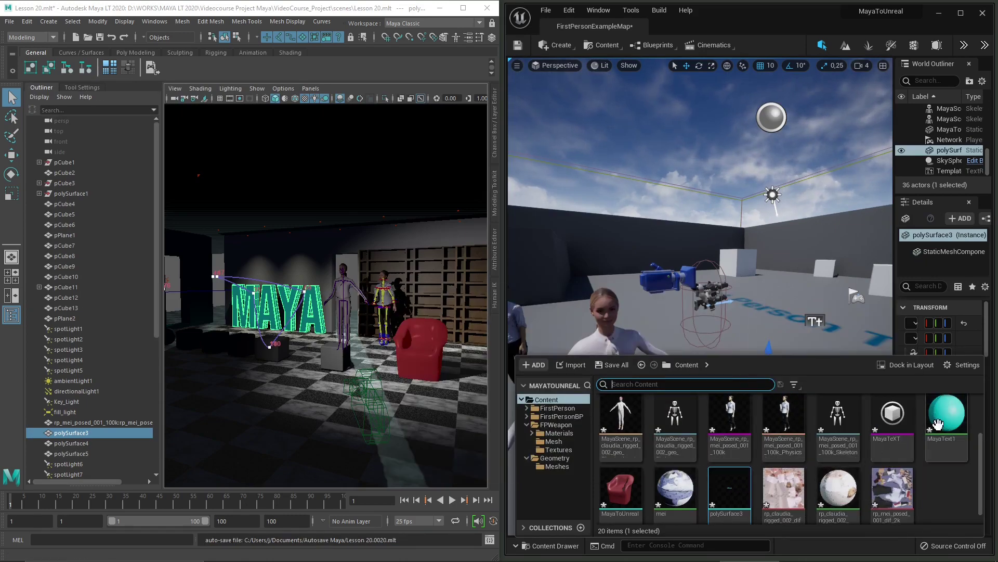
{"action": "left_click_drag", "start_coordinate": [733, 493], "coordinate": [773, 413]}
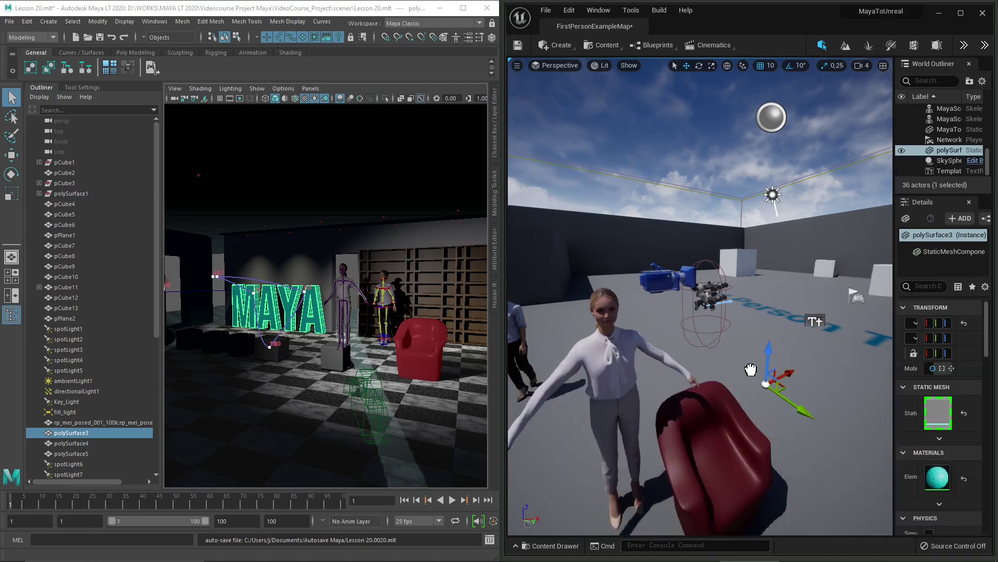
{"action": "left_click_drag", "start_coordinate": [770, 373], "coordinate": [773, 269]}
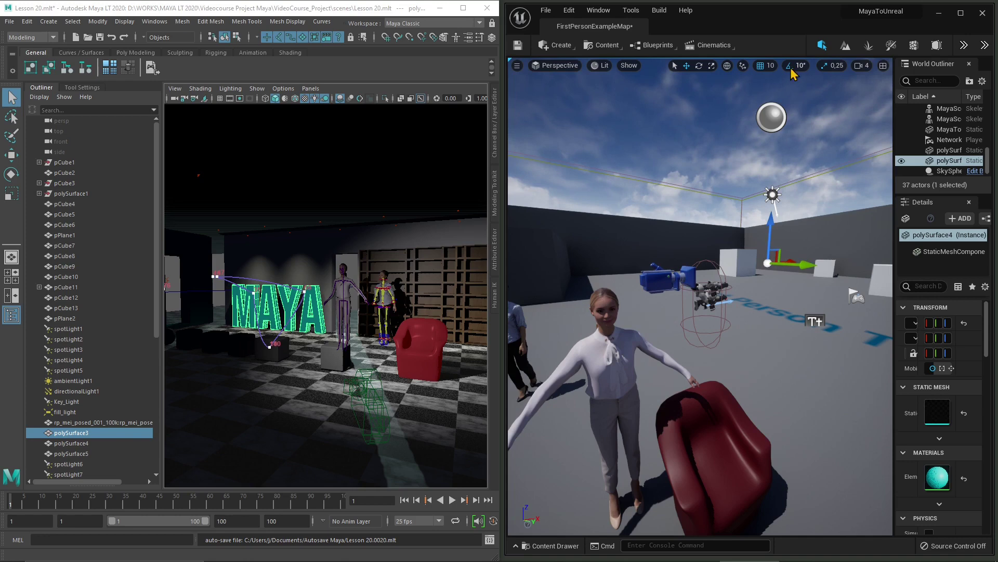
{"action": "left_click", "coordinate": [727, 65]}
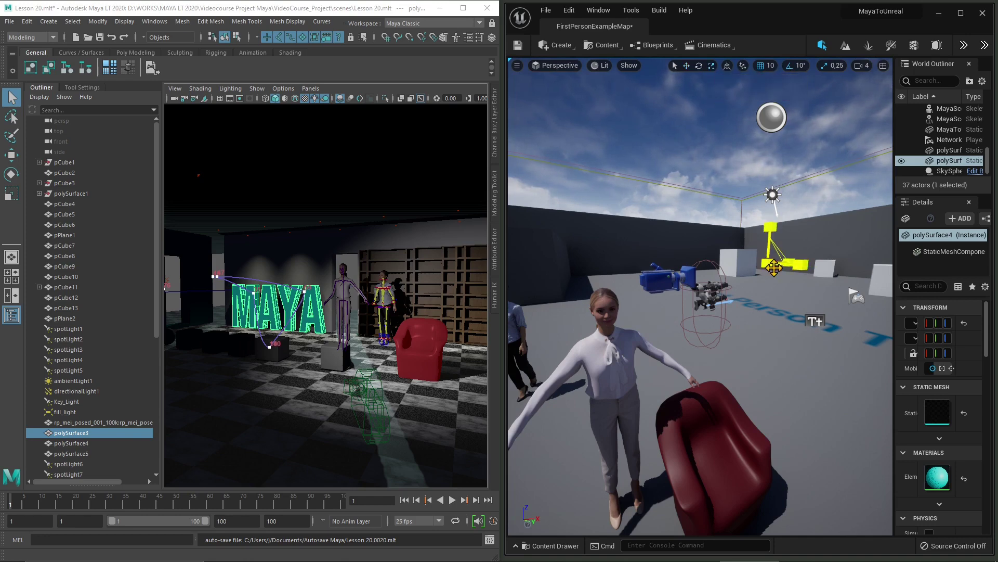
{"action": "left_click_drag", "start_coordinate": [768, 262], "coordinate": [669, 524]}
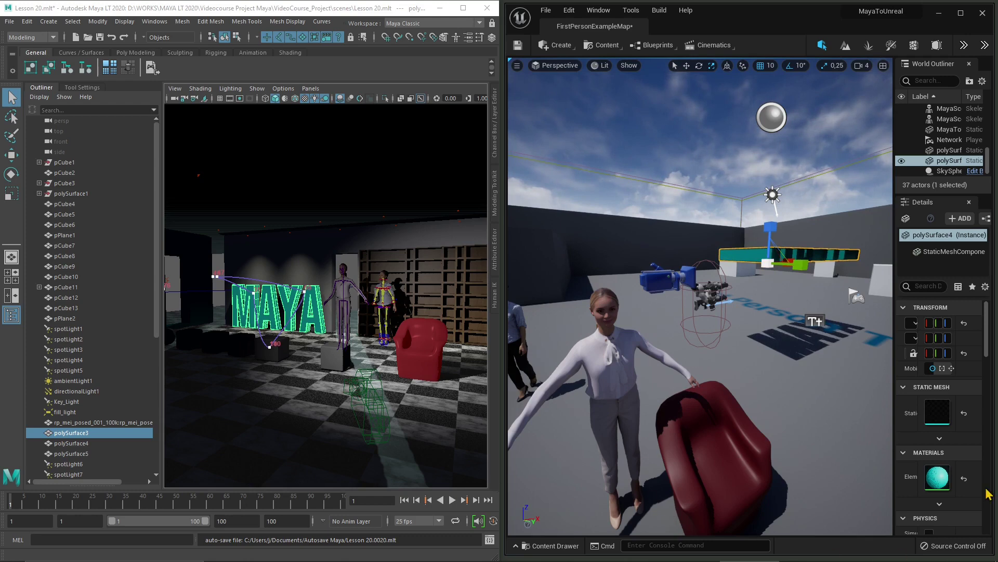
Rotate the MAYA text upright and move it back behind the woman and the armchair
{"action": "left_click", "coordinate": [699, 66]}
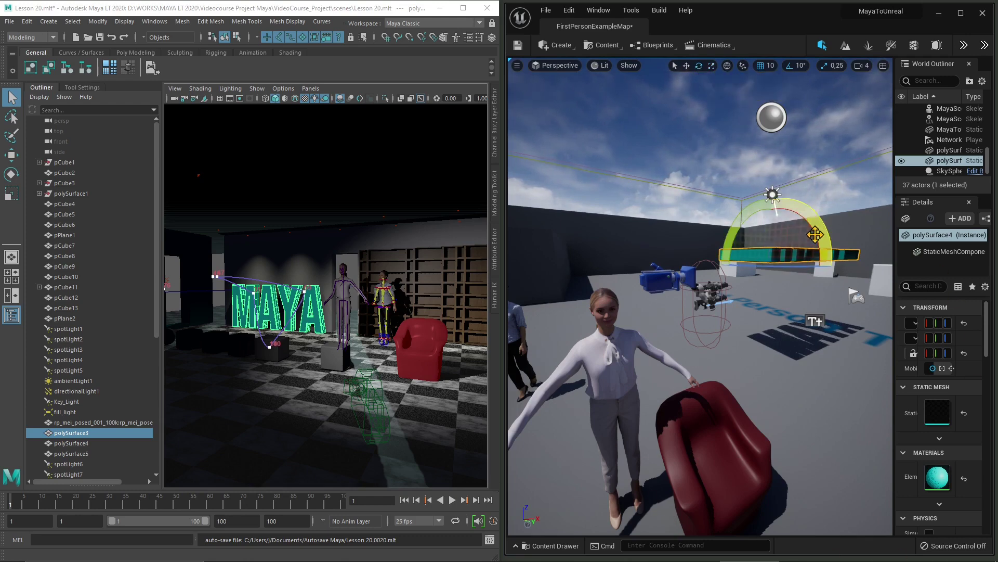
{"action": "left_click_drag", "start_coordinate": [806, 216], "coordinate": [732, 266]}
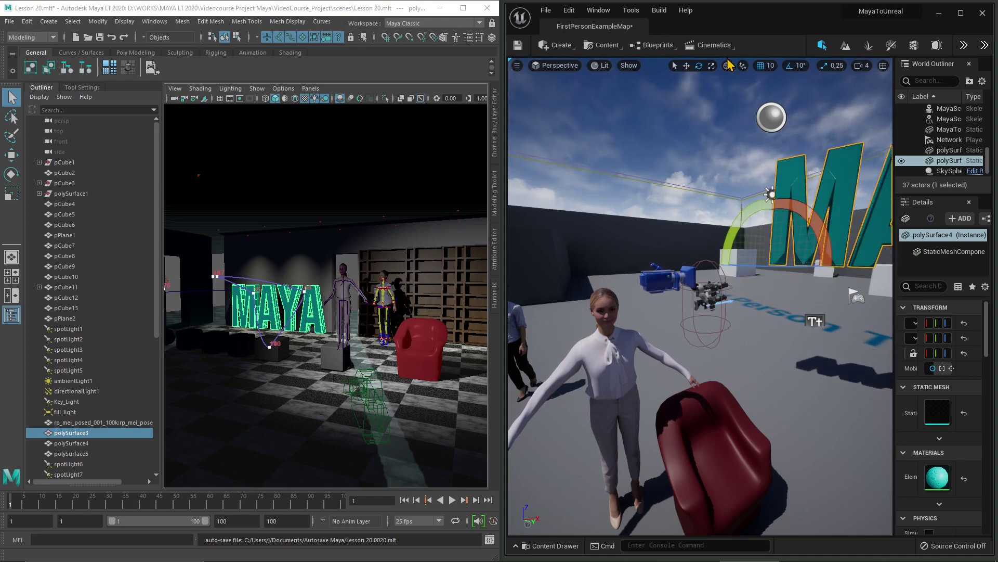
{"action": "left_click", "coordinate": [686, 66]}
{"action": "left_click_drag", "start_coordinate": [815, 251], "coordinate": [684, 244]}
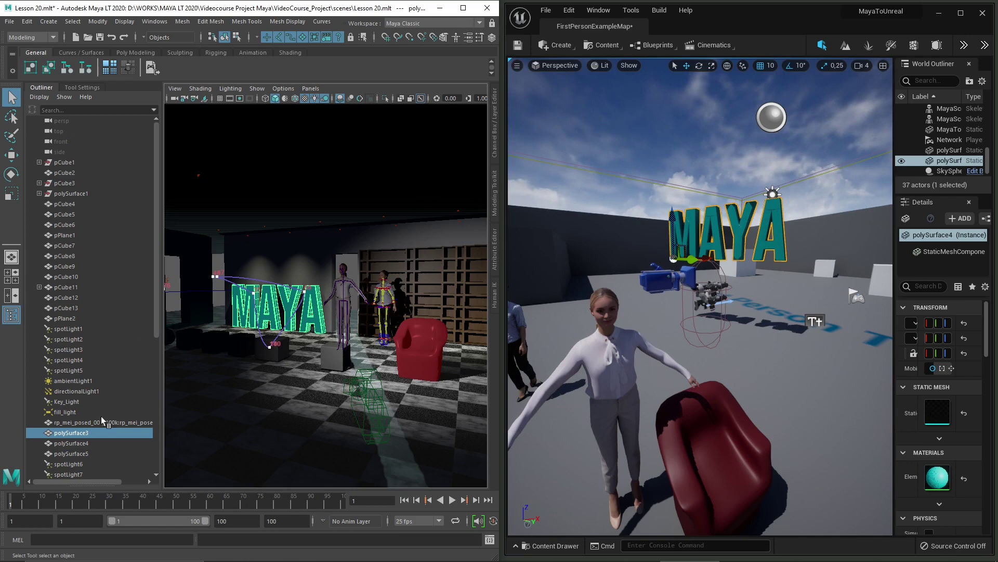
Switch to Maya LT and examine the edges and polygon topology of the MAYA text mesh up close
{"action": "scroll", "coordinate": [240, 310], "scroll_direction": "up", "scroll_amount": 10}
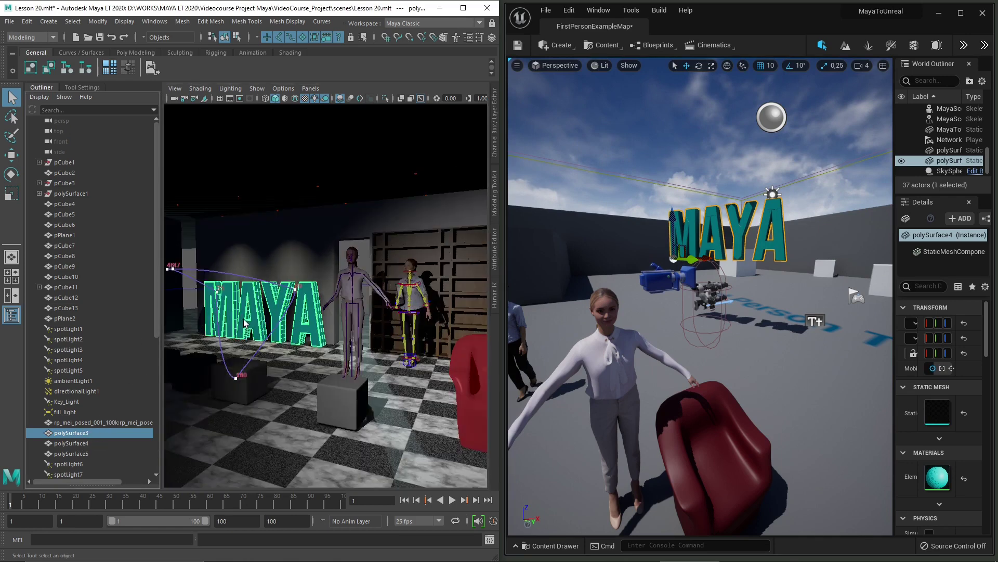
{"action": "middle_click_drag", "start_coordinate": [248, 358], "coordinate": [276, 290], "text": "alt"}
{"action": "scroll", "coordinate": [276, 289], "scroll_direction": "up", "scroll_amount": 5}
{"action": "left_click_drag", "start_coordinate": [276, 295], "coordinate": [277, 366], "text": "alt"}
{"action": "scroll", "coordinate": [315, 296], "scroll_direction": "up", "scroll_amount": 5}
{"action": "scroll", "coordinate": [346, 313], "scroll_direction": "down", "scroll_amount": 5}
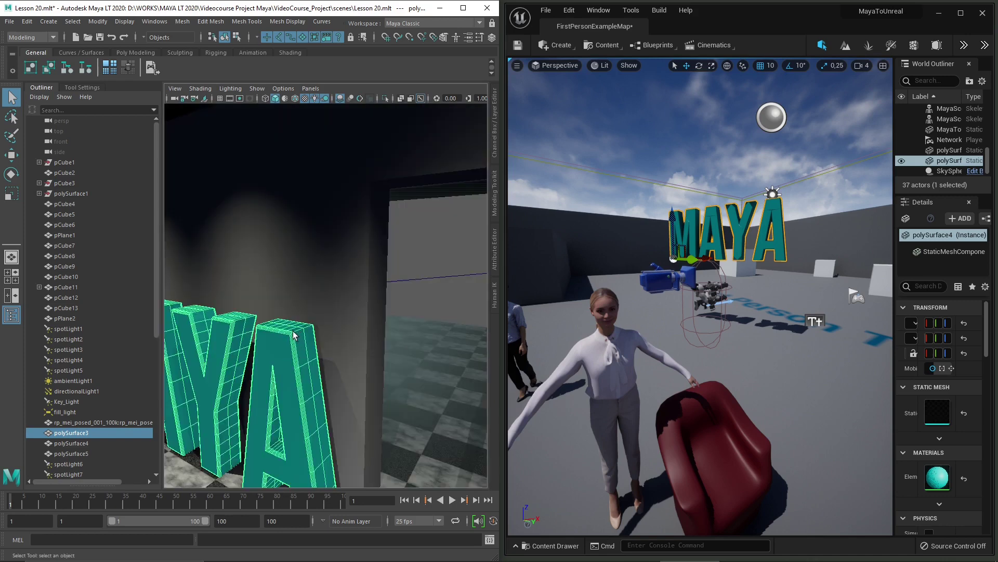
{"action": "left_click_drag", "start_coordinate": [265, 401], "coordinate": [306, 394], "text": "alt"}
{"action": "scroll", "coordinate": [404, 296], "scroll_direction": "up", "scroll_amount": 5}
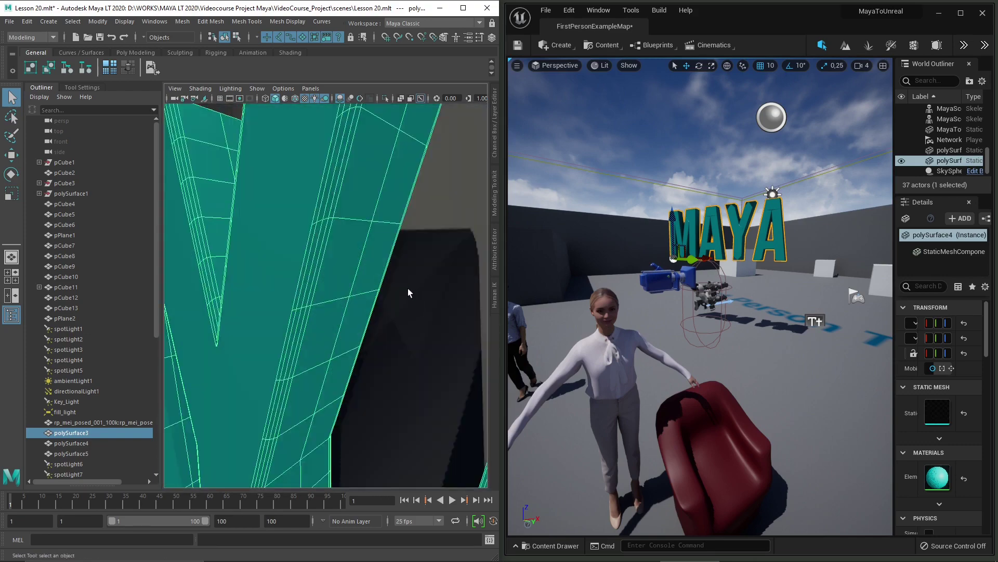
{"action": "scroll", "coordinate": [408, 288], "scroll_direction": "down", "scroll_amount": 5}
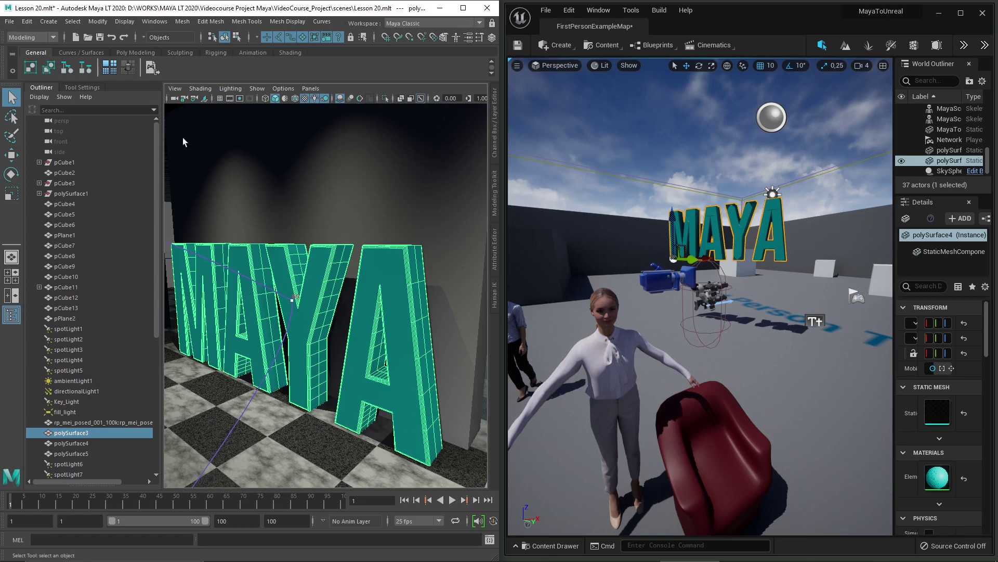
Open the export options for the selected text mesh and set the file type to OBJexport
{"action": "left_click", "coordinate": [9, 22]}
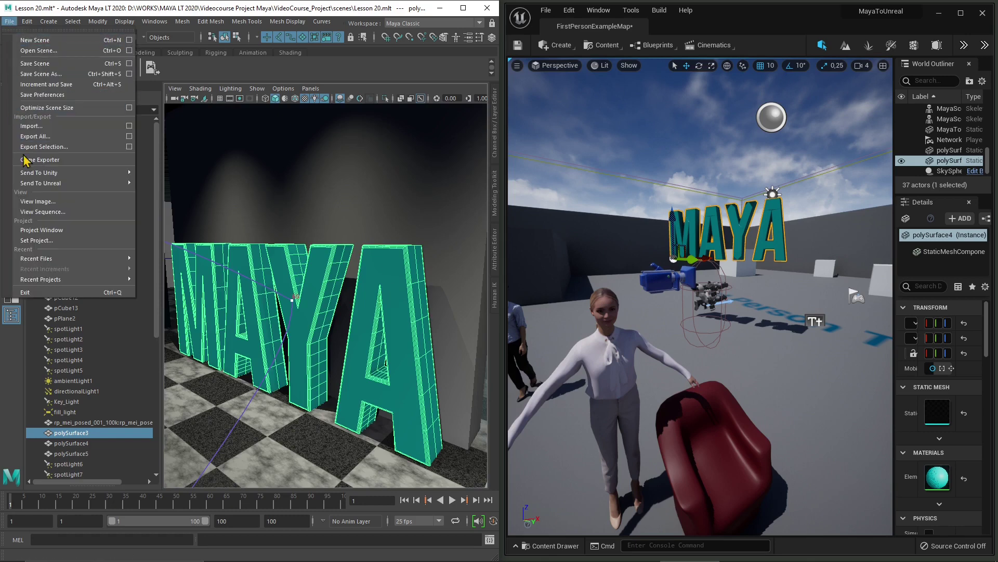
{"action": "mouse_move", "coordinate": [37, 193]}
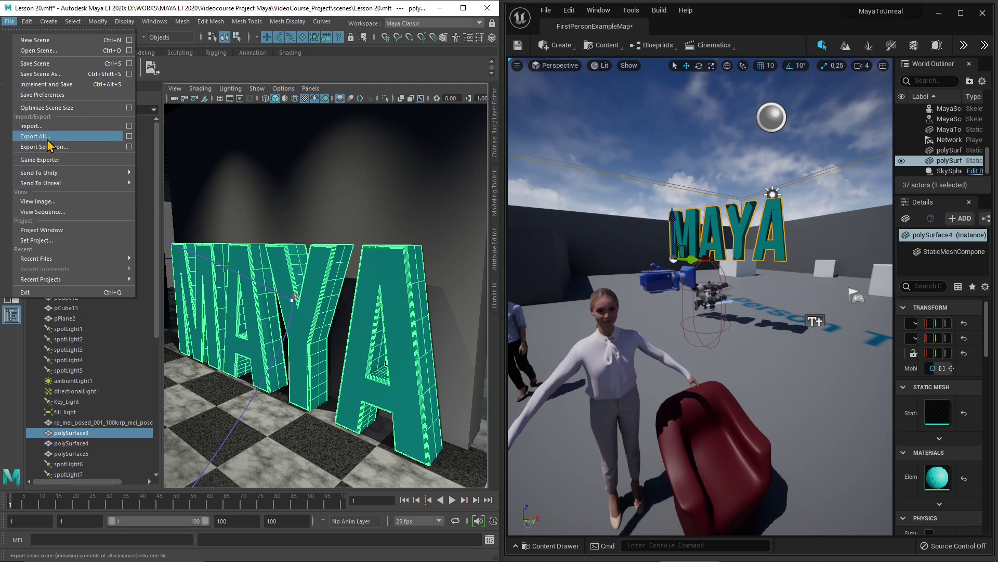
{"action": "left_click", "coordinate": [129, 147]}
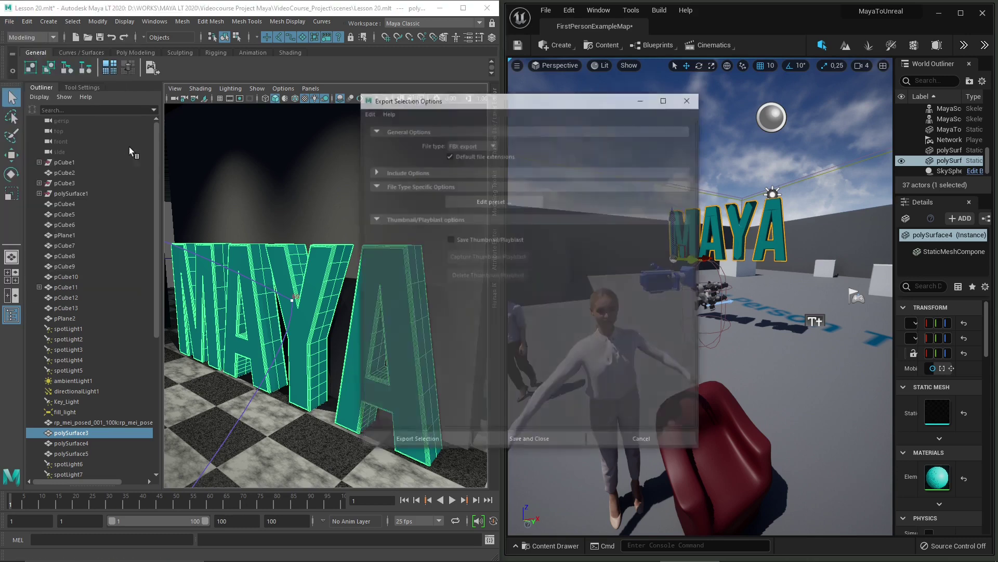
{"action": "left_click_drag", "start_coordinate": [534, 107], "coordinate": [291, 118]}
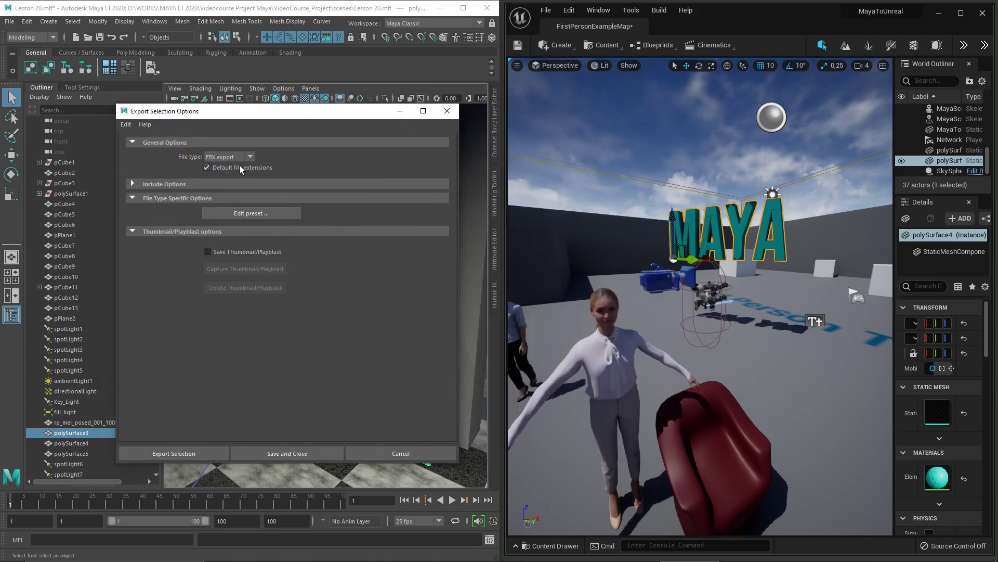
{"action": "left_click", "coordinate": [250, 156]}
{"action": "left_click", "coordinate": [241, 180]}
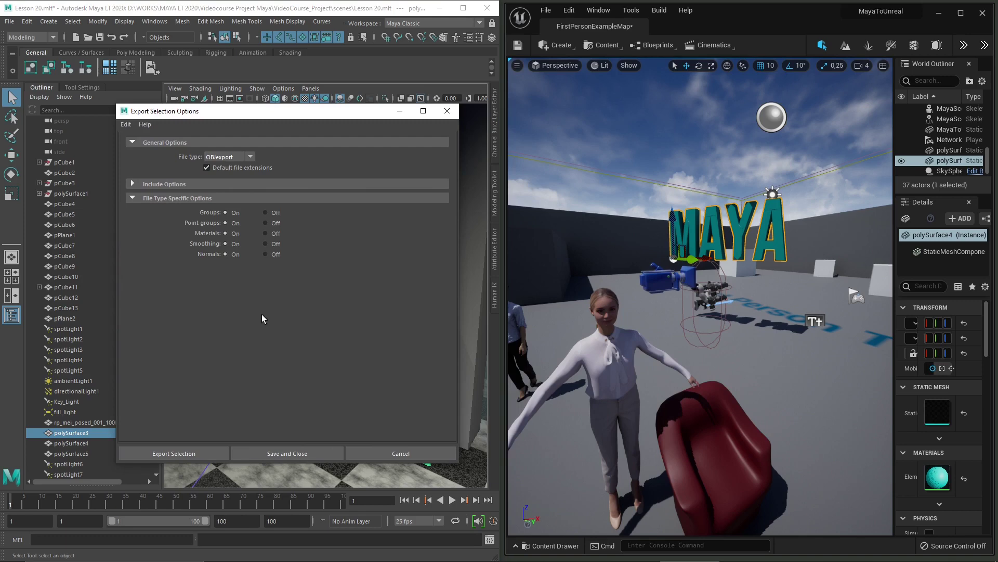
Export the selected text mesh as MayaText 2 to the MAYA 2022 Exports folder
{"action": "left_click", "coordinate": [168, 456]}
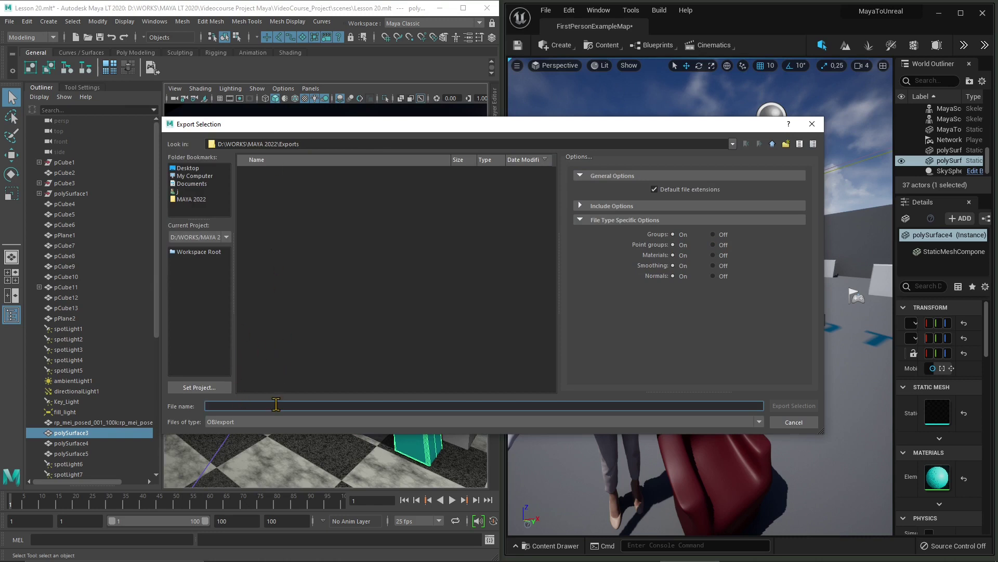
{"action": "type", "text": "MayaText 2"}
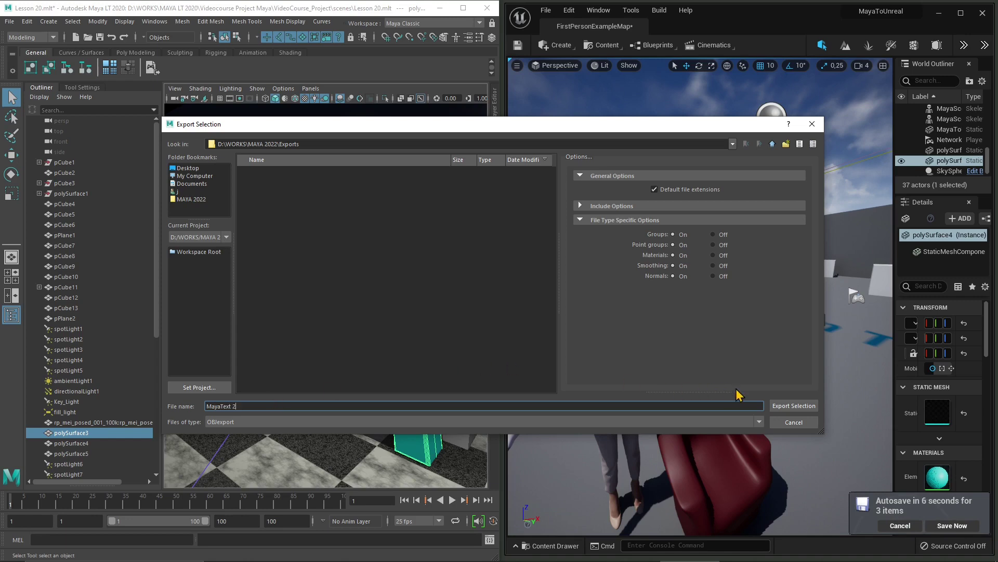
{"action": "left_click", "coordinate": [794, 406]}
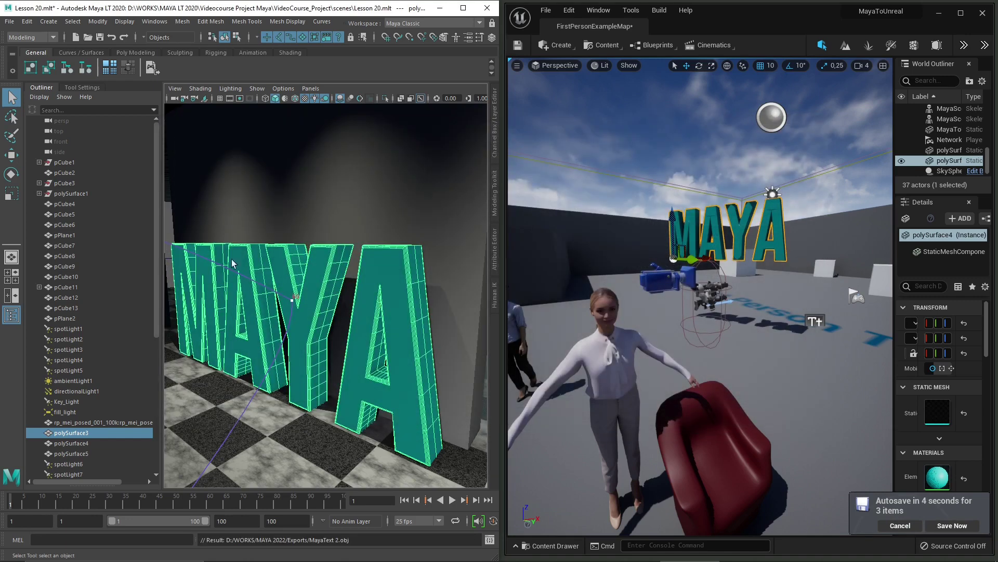
Compare the armchair and characters in the Maya scene with their imported counterparts in the Unreal Engine level
{"action": "scroll", "coordinate": [267, 253], "scroll_direction": "down", "scroll_amount": 5}
{"action": "left_click", "coordinate": [424, 390]}
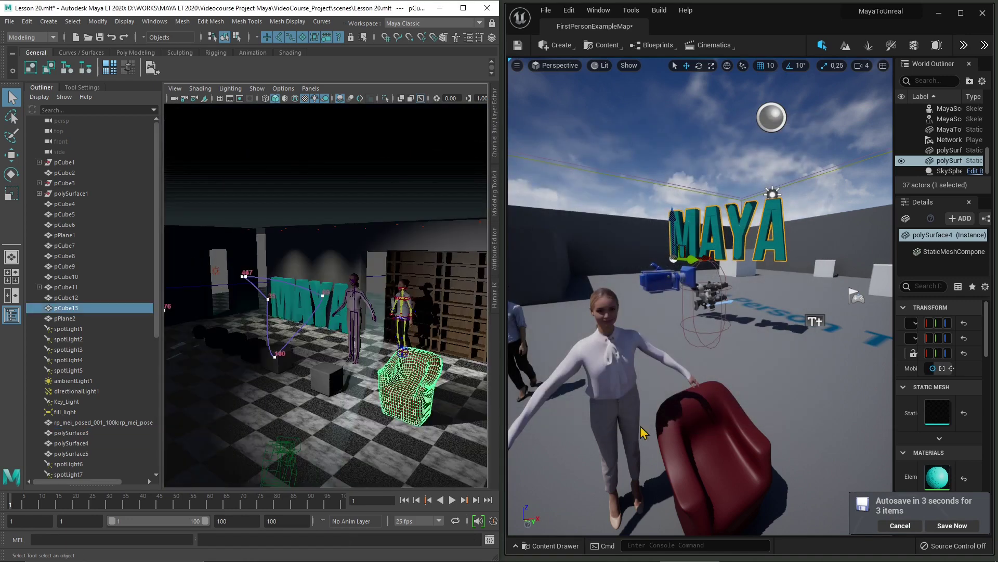
{"action": "left_click", "coordinate": [736, 421]}
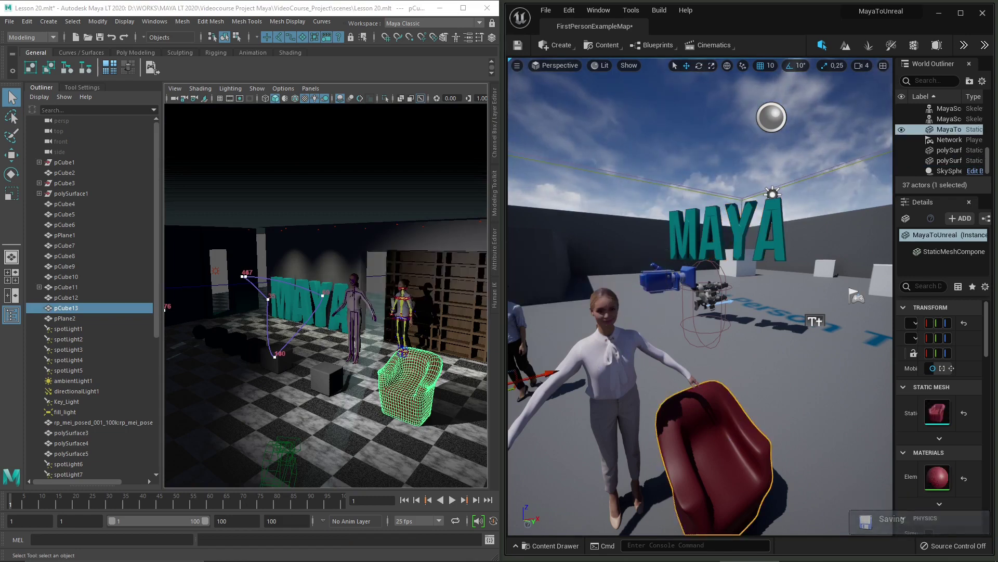
{"action": "left_click", "coordinate": [597, 360]}
{"action": "left_click", "coordinate": [696, 422]}
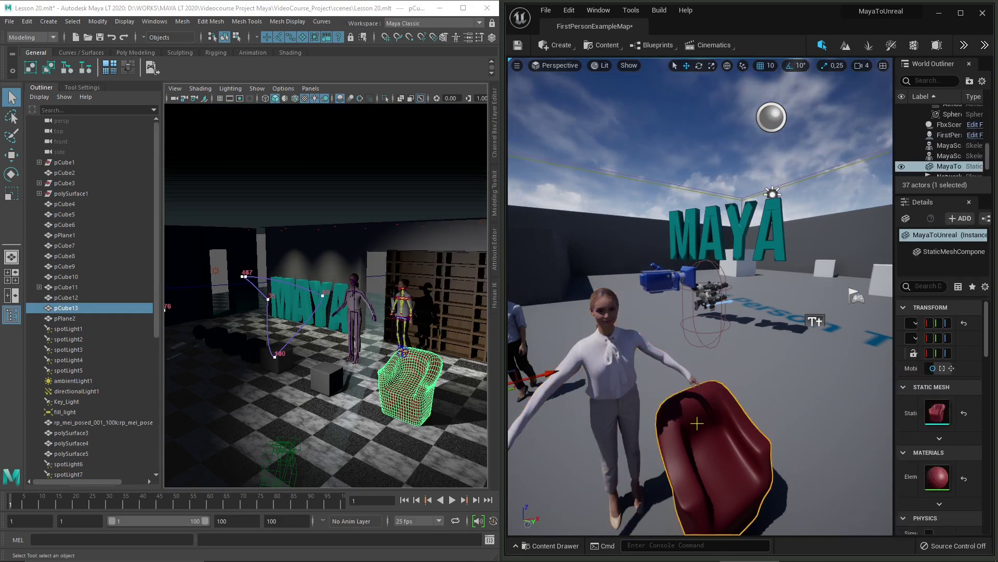
{"action": "left_click", "coordinate": [361, 298]}
{"action": "left_click", "coordinate": [524, 326]}
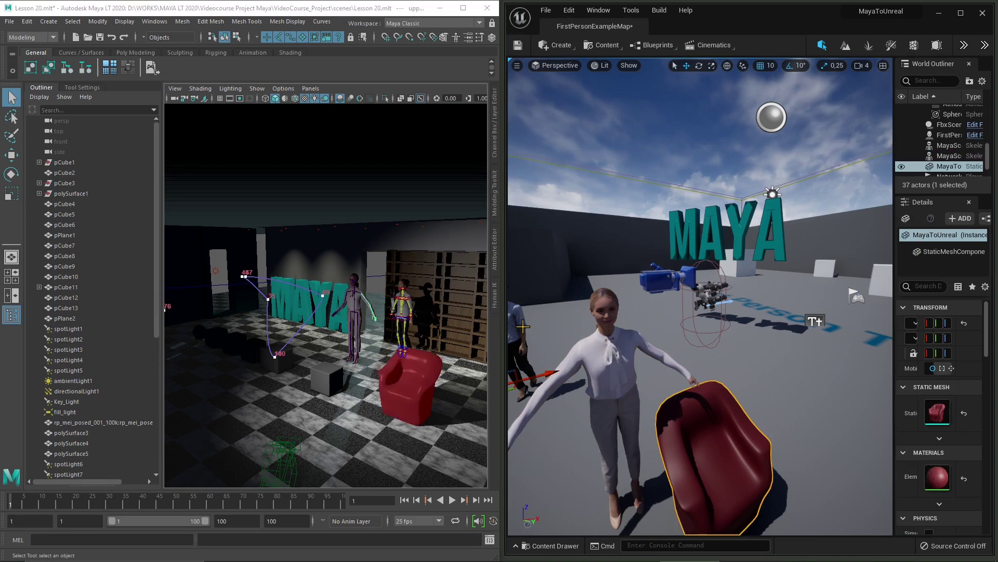
{"action": "left_click", "coordinate": [707, 410]}
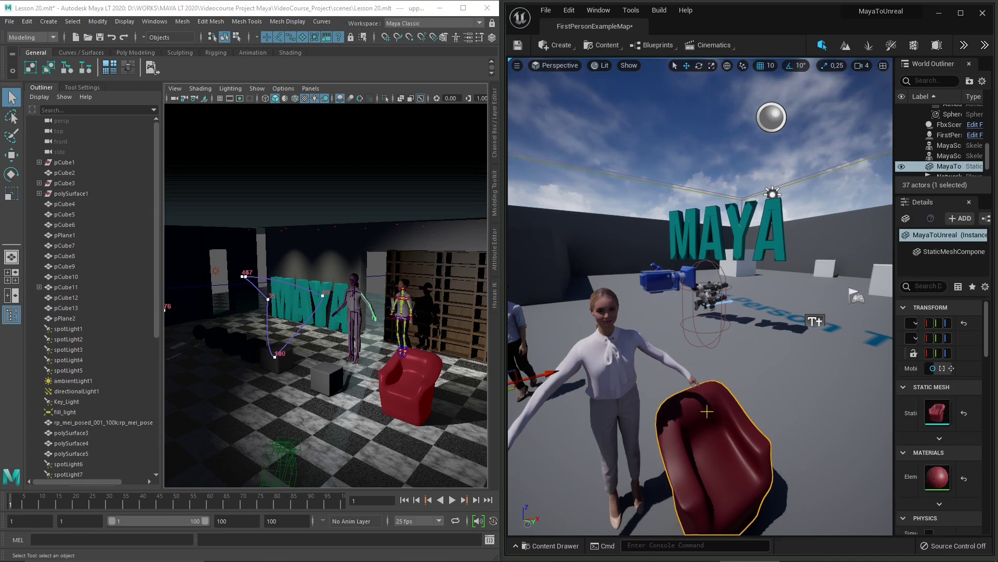
{"action": "middle_click_drag", "start_coordinate": [679, 434], "coordinate": [609, 528]}
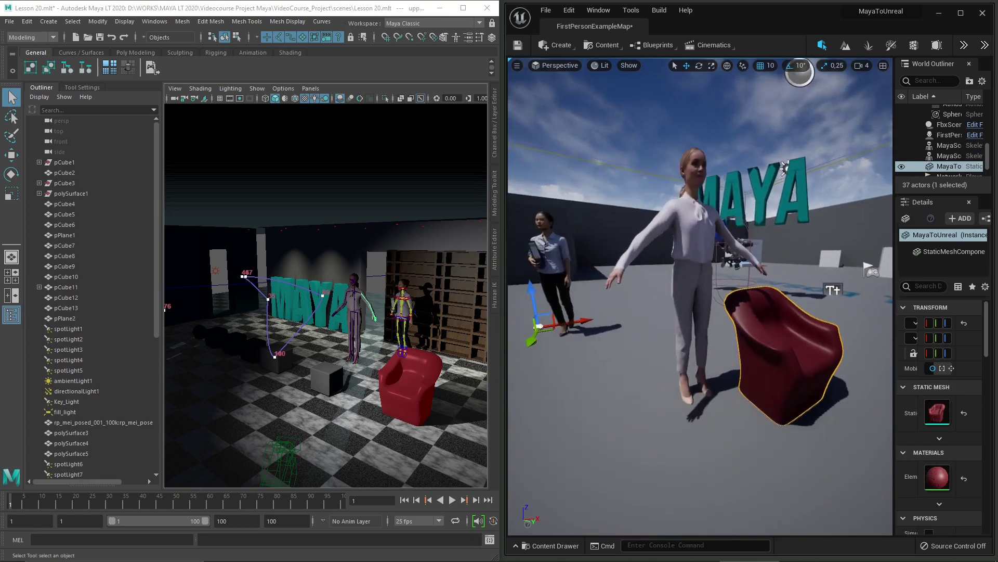
{"action": "right_click_drag", "start_coordinate": [629, 439], "coordinate": [690, 425]}
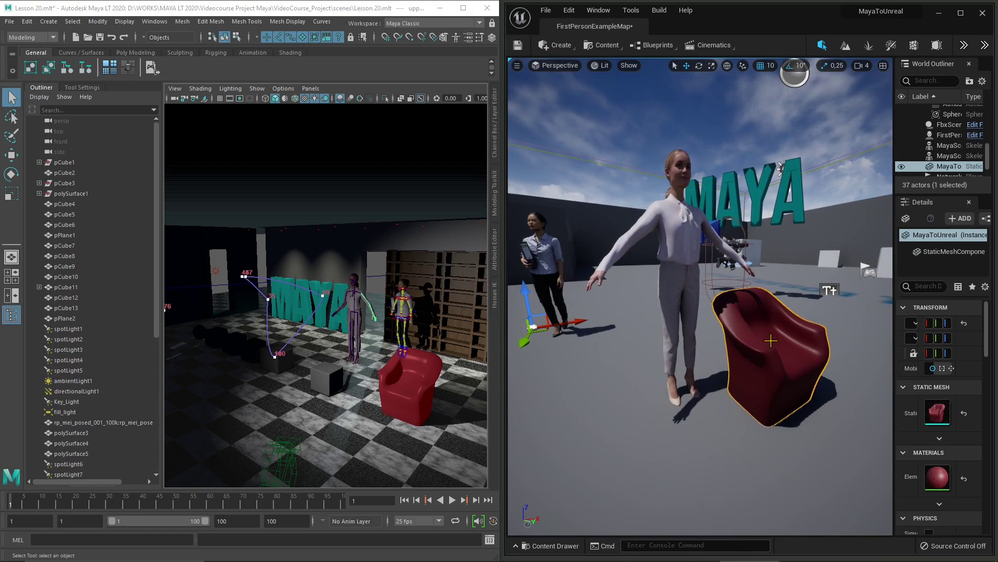
{"action": "left_click", "coordinate": [435, 395]}
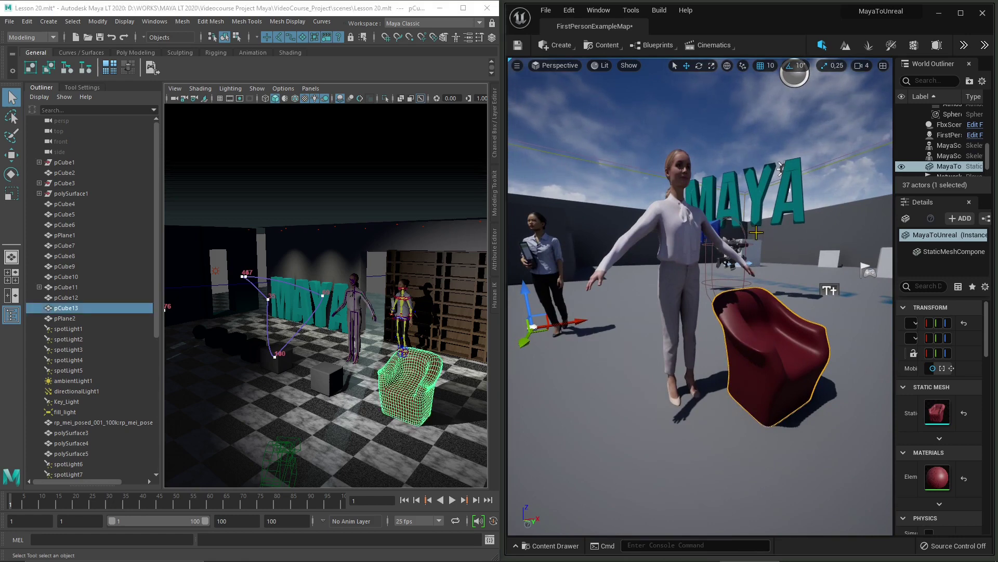
Start an asset import in Unreal Engine and choose MayaText 2 from the WORKS > MAYA 2022 > Exports folder
{"action": "left_click", "coordinate": [758, 197]}
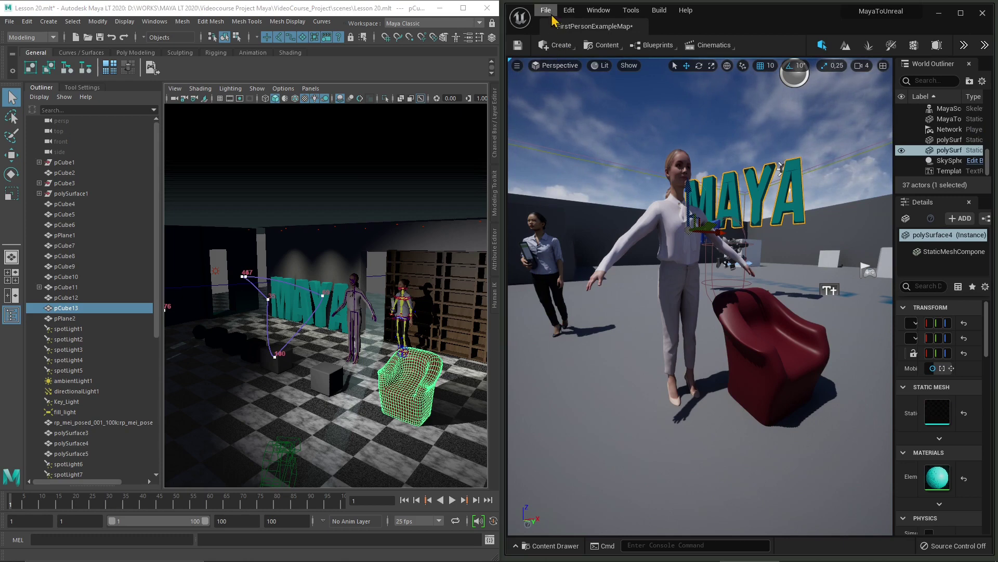
{"action": "left_click", "coordinate": [552, 546]}
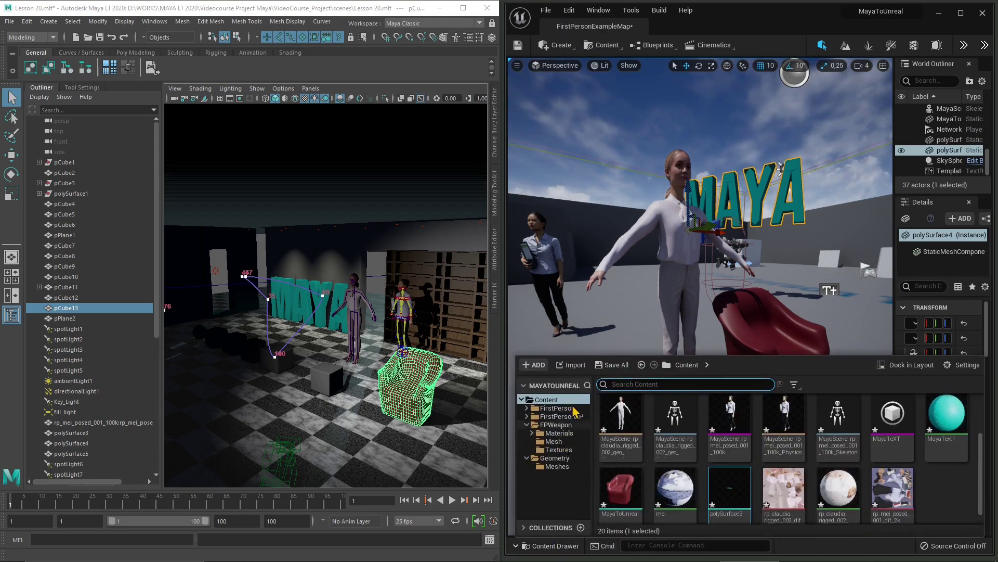
{"action": "left_click", "coordinate": [571, 365]}
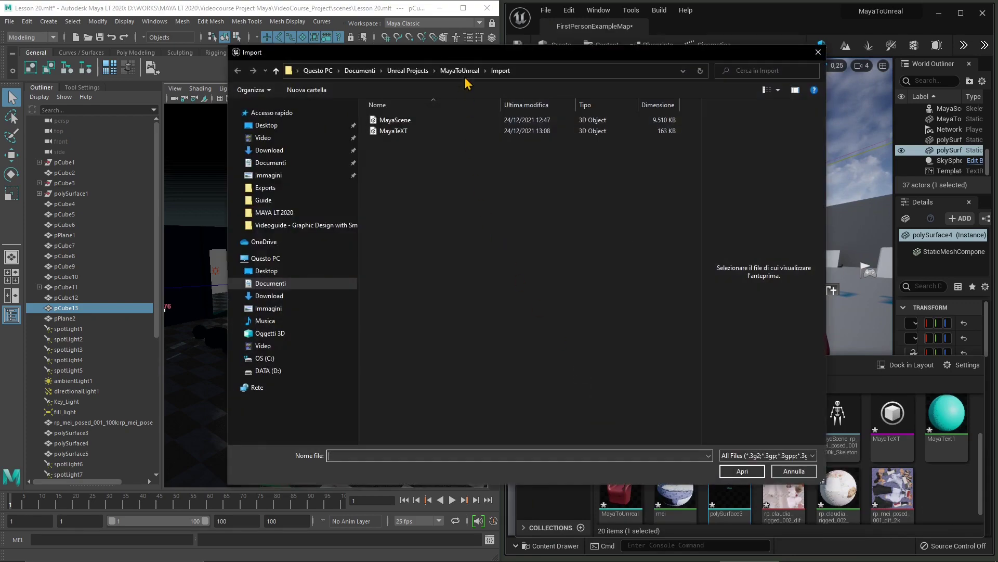
{"action": "left_click", "coordinate": [299, 211]}
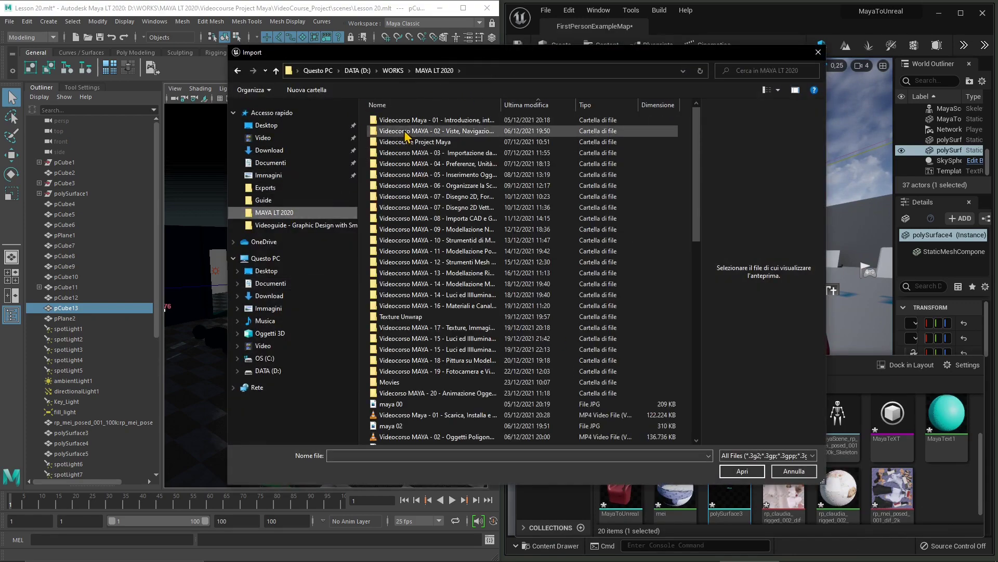
{"action": "left_click", "coordinate": [393, 70]}
{"action": "double_click", "coordinate": [398, 130]}
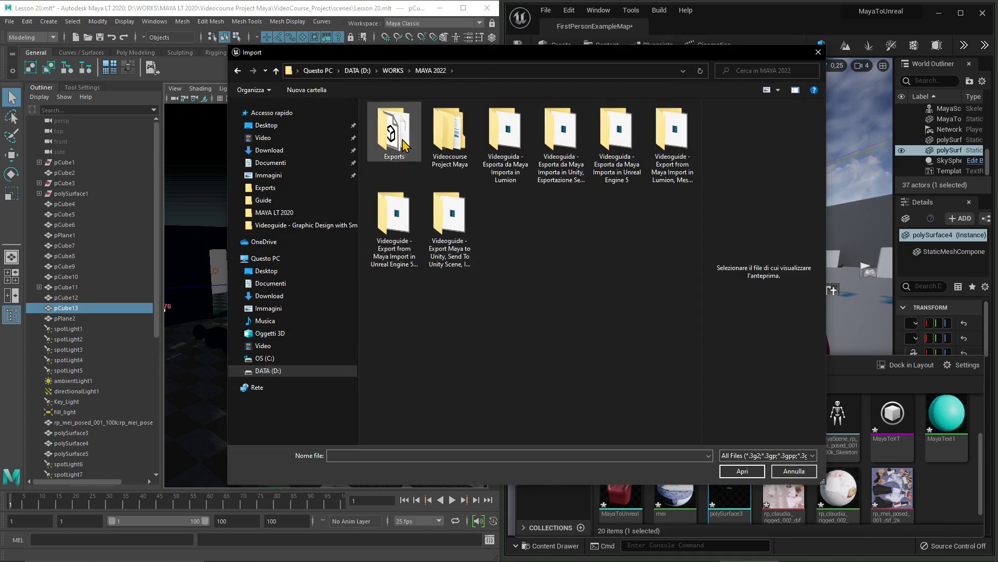
{"action": "double_click", "coordinate": [404, 146]}
{"action": "left_click", "coordinate": [409, 153]}
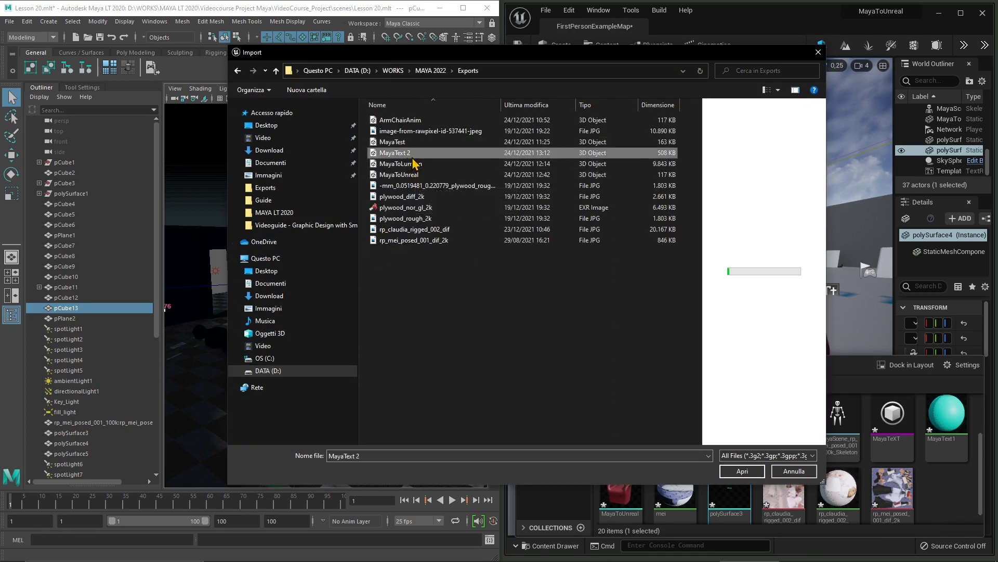
{"action": "left_click", "coordinate": [742, 470]}
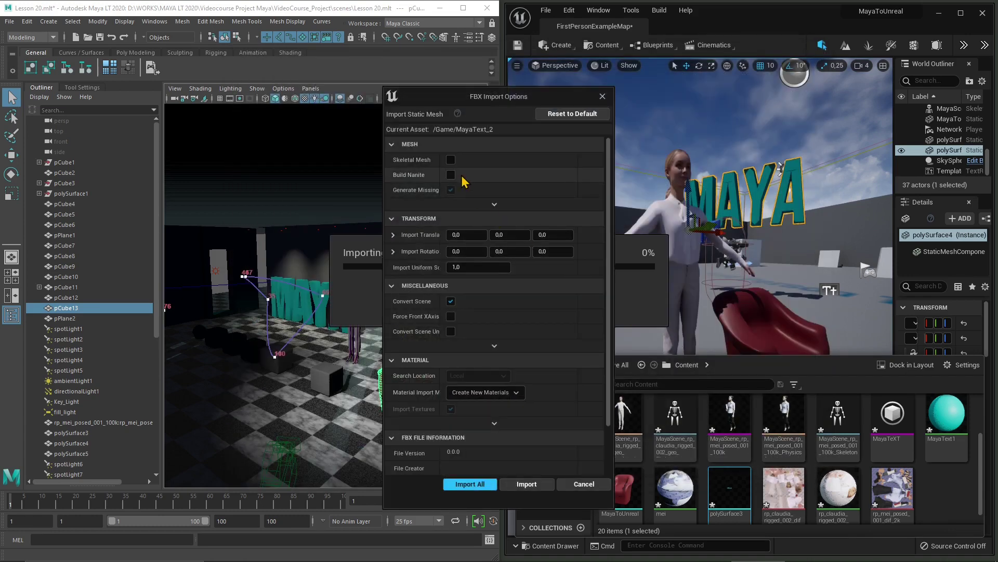
Check the FBX import options and import MayaText 2 as a static mesh with the current settings
{"action": "left_click_drag", "start_coordinate": [450, 100], "coordinate": [444, 51]}
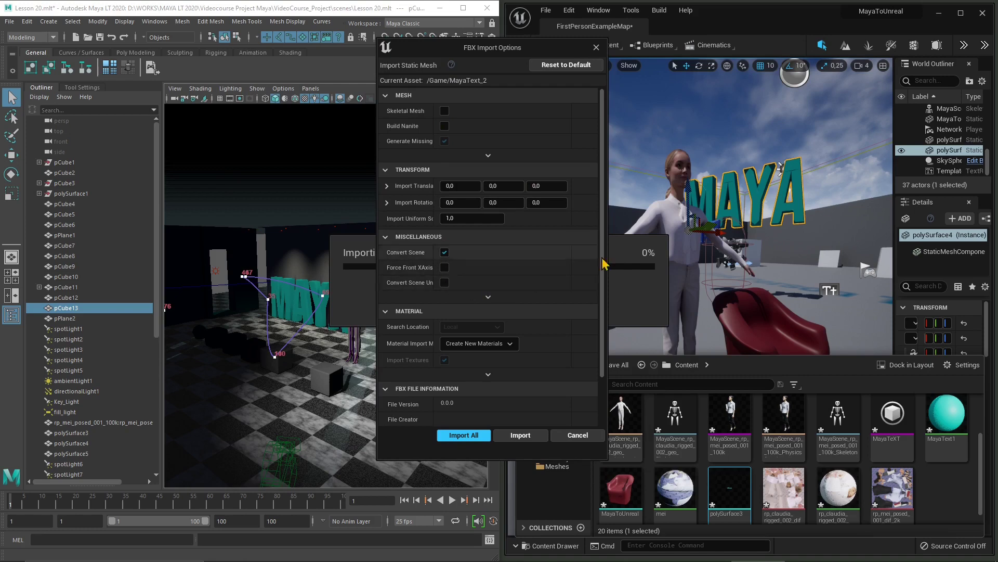
{"action": "scroll", "coordinate": [520, 299], "scroll_direction": "down", "scroll_amount": 2}
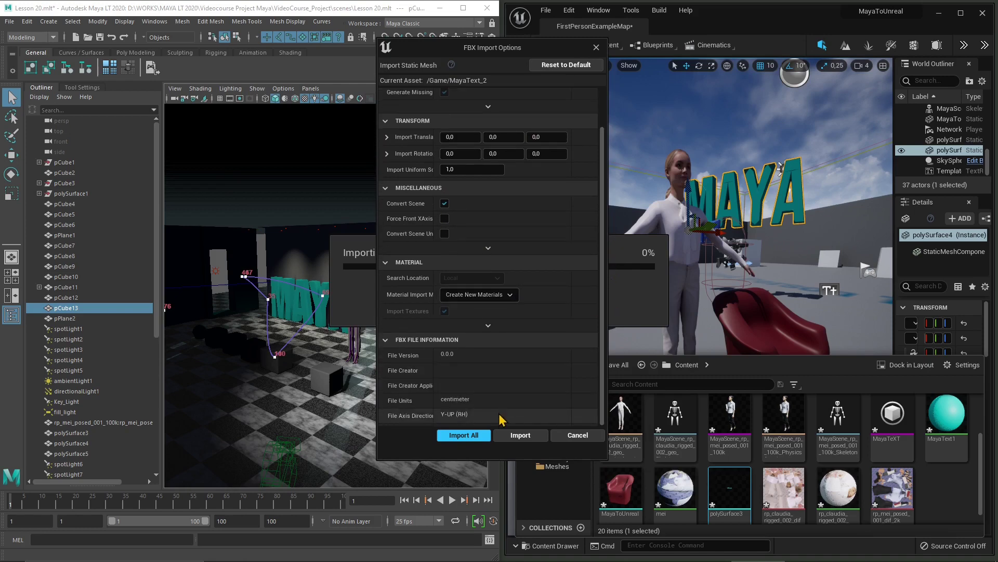
{"action": "left_click", "coordinate": [507, 436]}
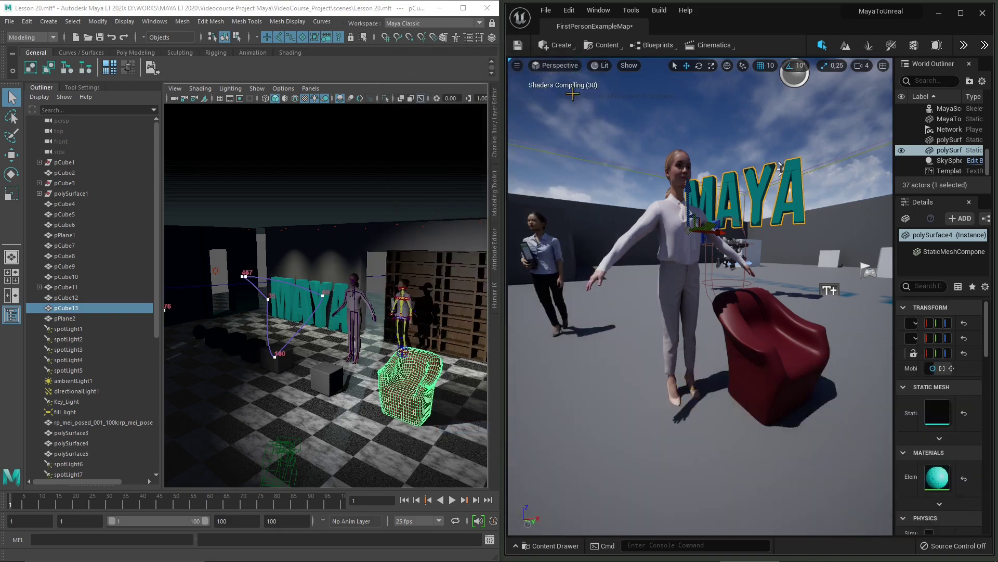
Place the imported MayaText_2 mesh in the level near the armchair, then shift it sideways and raise it above the floor
{"action": "left_click", "coordinate": [553, 546]}
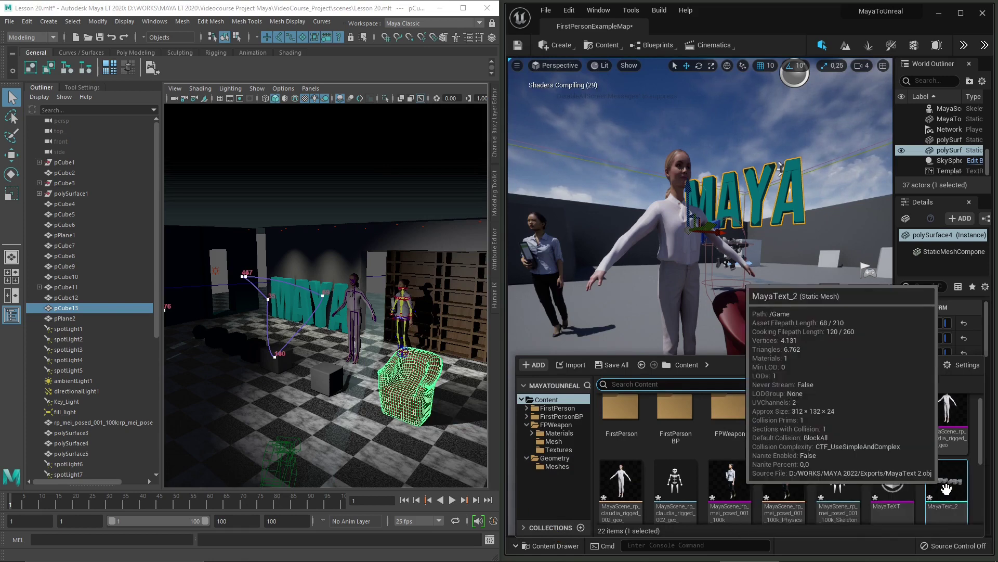
{"action": "left_click_drag", "start_coordinate": [945, 489], "coordinate": [766, 316]}
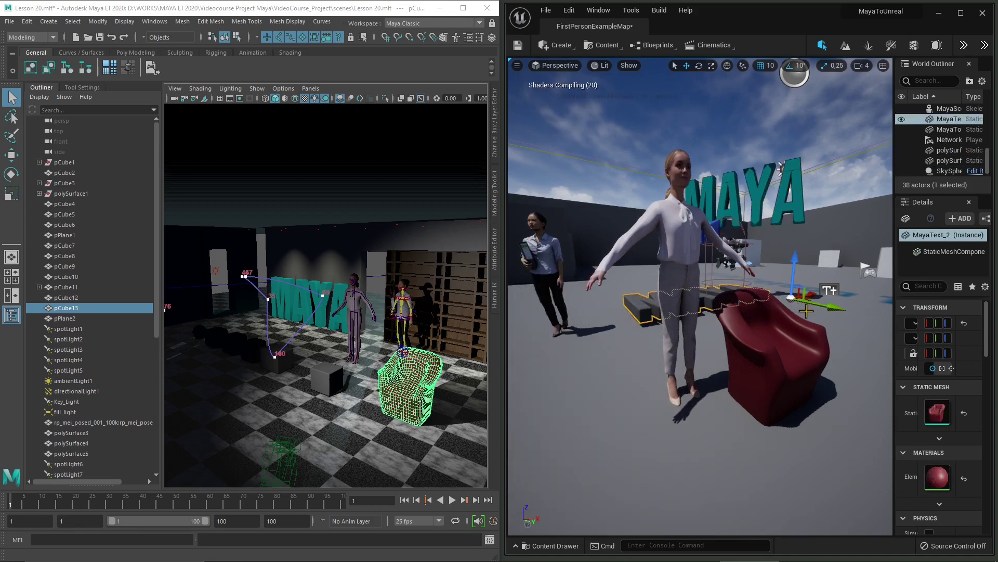
{"action": "right_click_drag", "start_coordinate": [817, 299], "coordinate": [814, 300]}
{"action": "left_click_drag", "start_coordinate": [821, 305], "coordinate": [741, 307]}
{"action": "left_click_drag", "start_coordinate": [721, 272], "coordinate": [723, 208]}
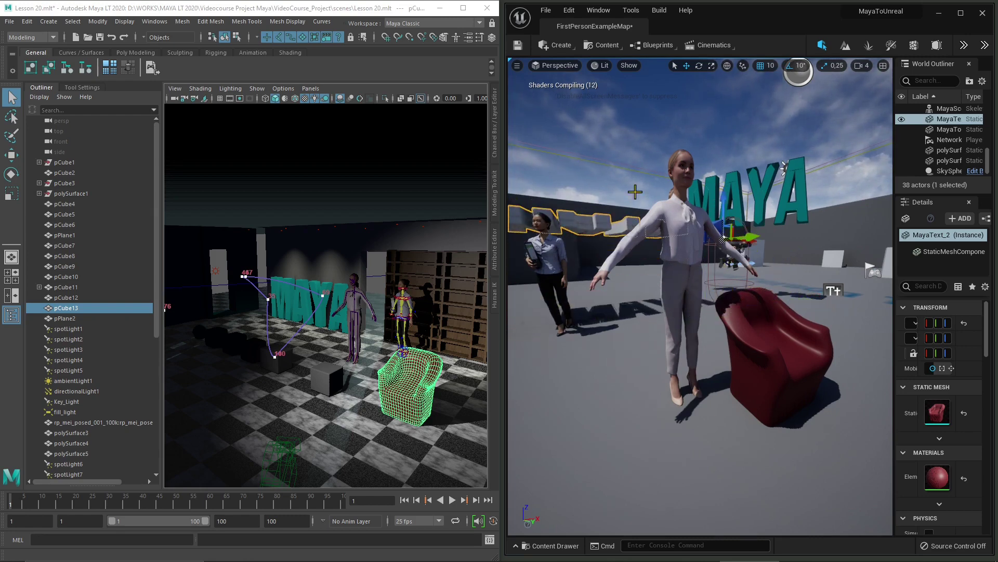
Rotate the MayaText_2 mesh so that its letters stand upright
{"action": "left_click", "coordinate": [699, 65]}
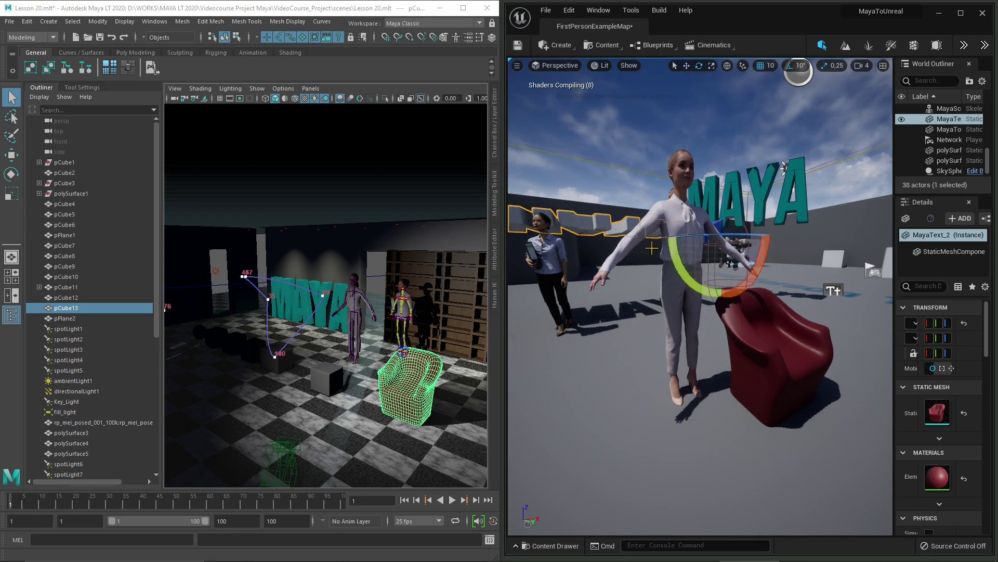
{"action": "left_click_drag", "start_coordinate": [756, 244], "coordinate": [746, 185]}
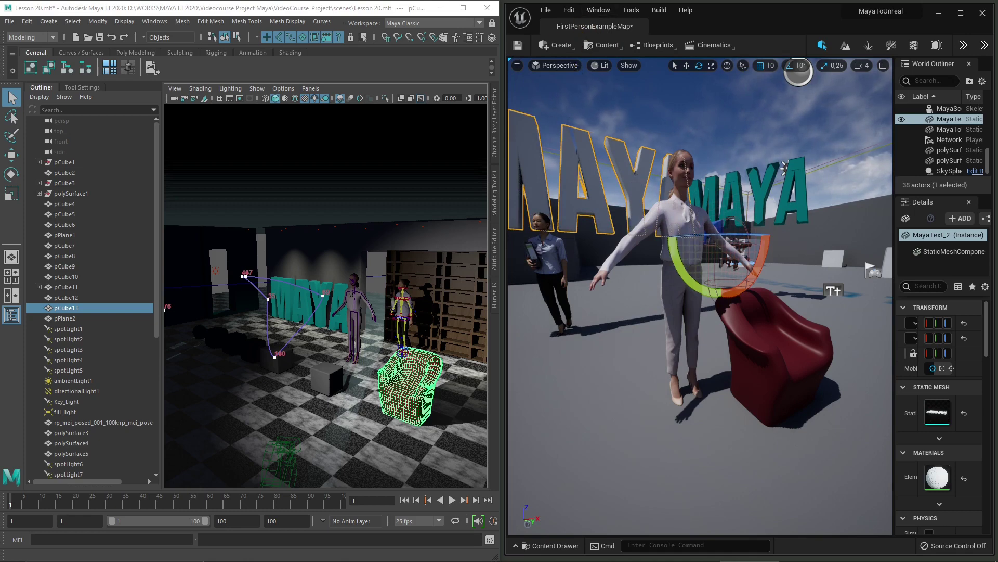
{"action": "right_click_drag", "start_coordinate": [700, 296], "coordinate": [613, 199]}
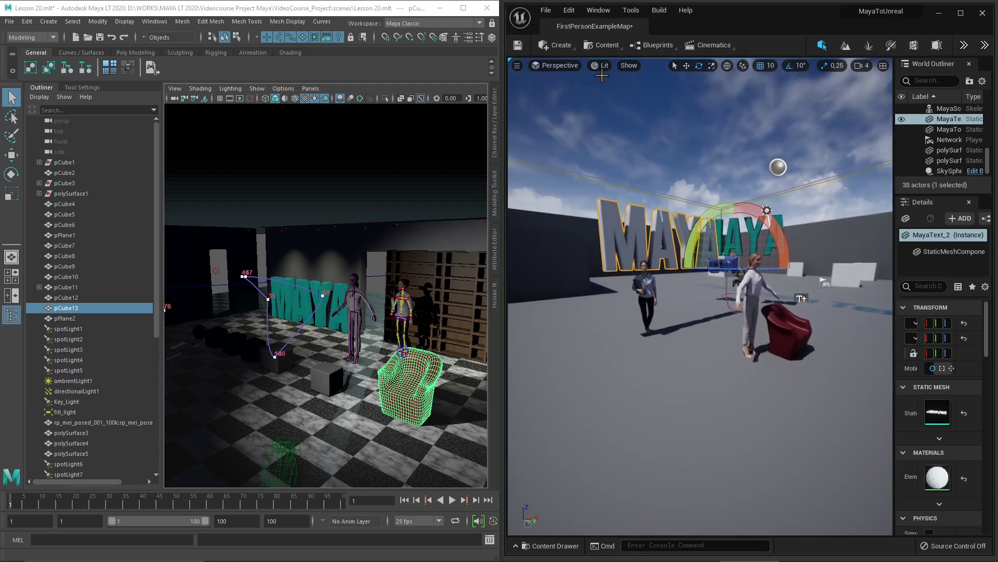
Move the grey MayaText_2 mesh clear of the teal MAYA text and compare the two up close
{"action": "left_click", "coordinate": [687, 66]}
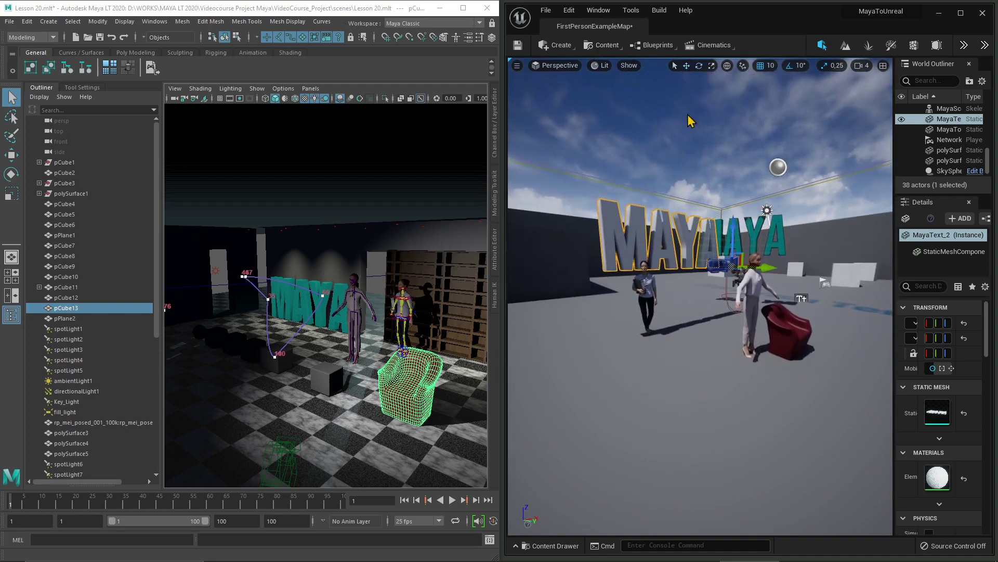
{"action": "left_click_drag", "start_coordinate": [756, 268], "coordinate": [696, 250]}
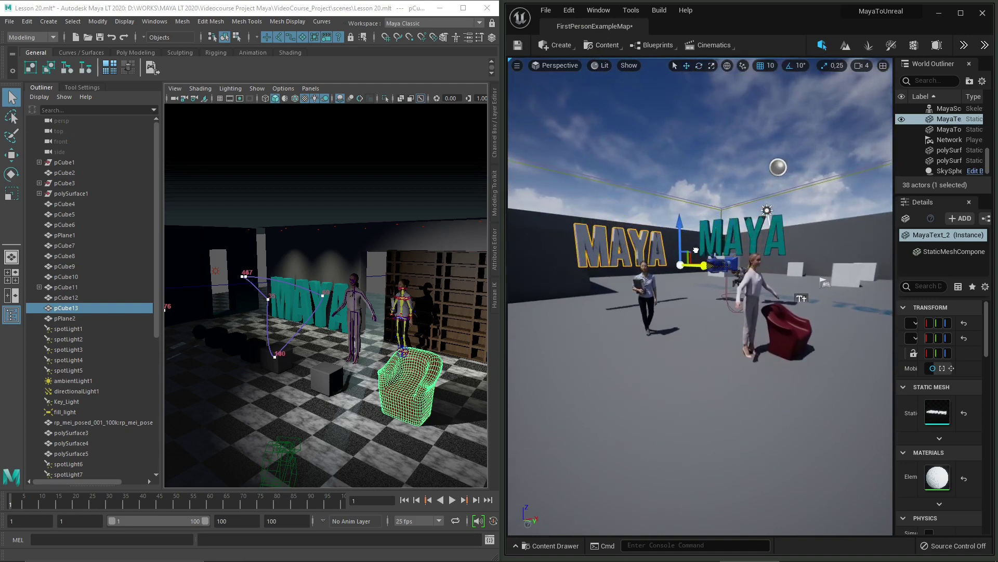
{"action": "left_click", "coordinate": [654, 175]}
{"action": "scroll", "coordinate": [712, 273], "scroll_direction": "up", "scroll_amount": 2}
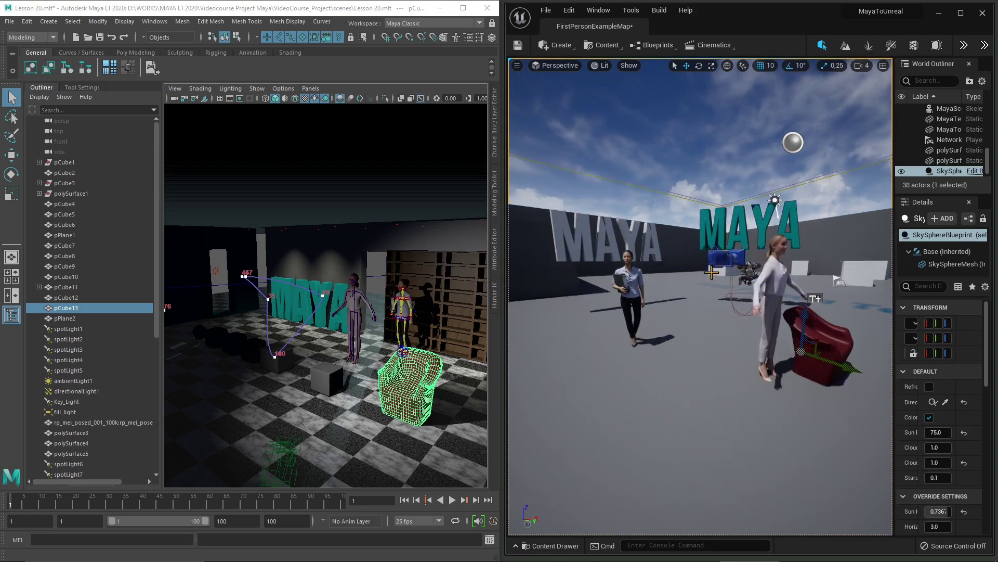
{"action": "scroll", "coordinate": [711, 270], "scroll_direction": "up", "scroll_amount": 2}
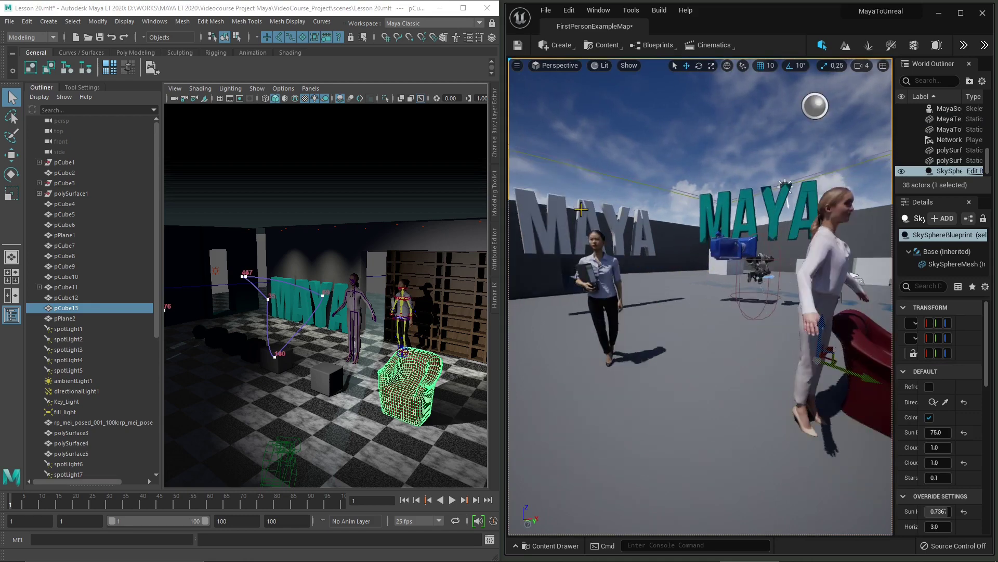
Switch to Maya LT, select the MAYA text mesh and set the file type in its selection export options to FBX export
{"action": "left_click", "coordinate": [345, 293]}
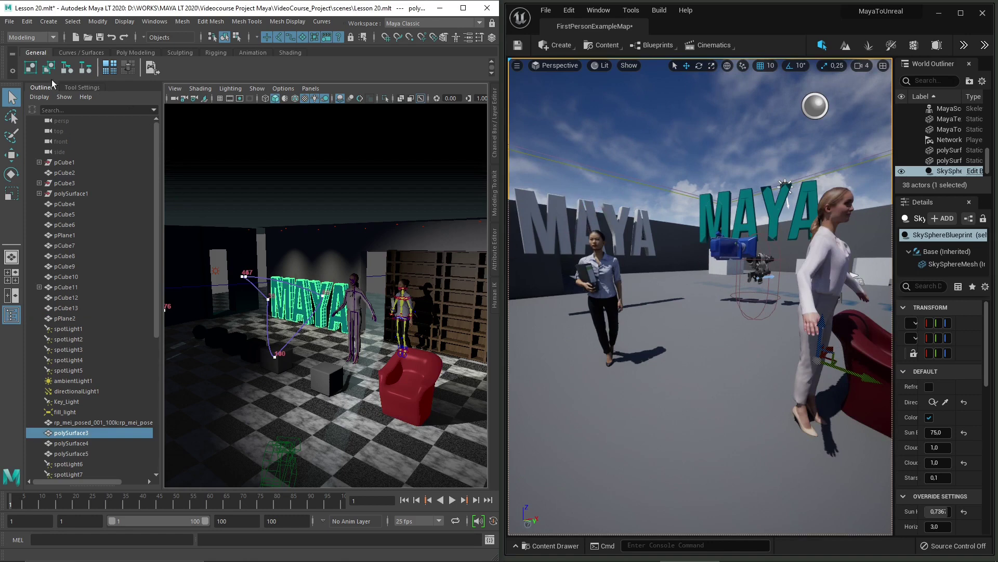
{"action": "left_click", "coordinate": [10, 23]}
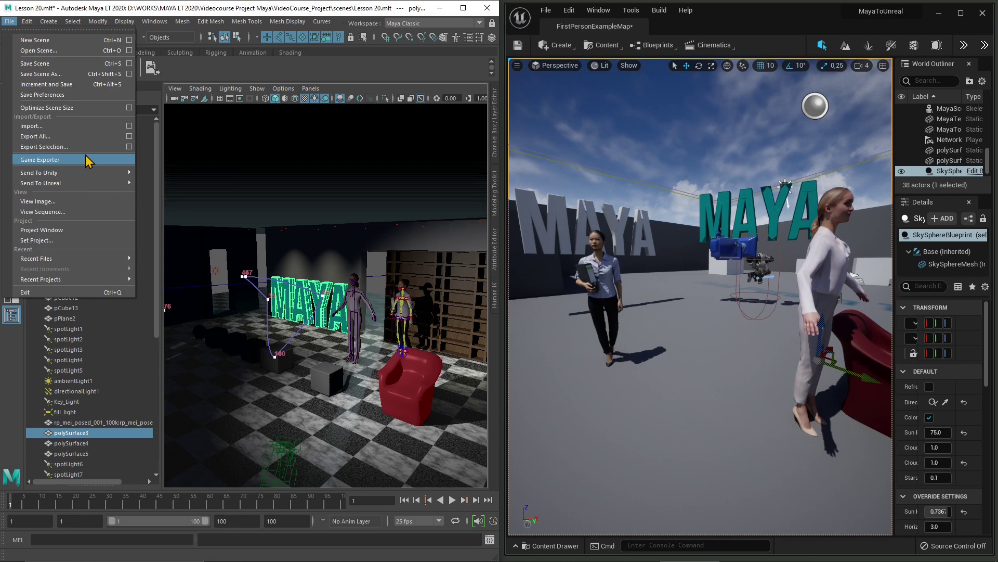
{"action": "left_click", "coordinate": [129, 146]}
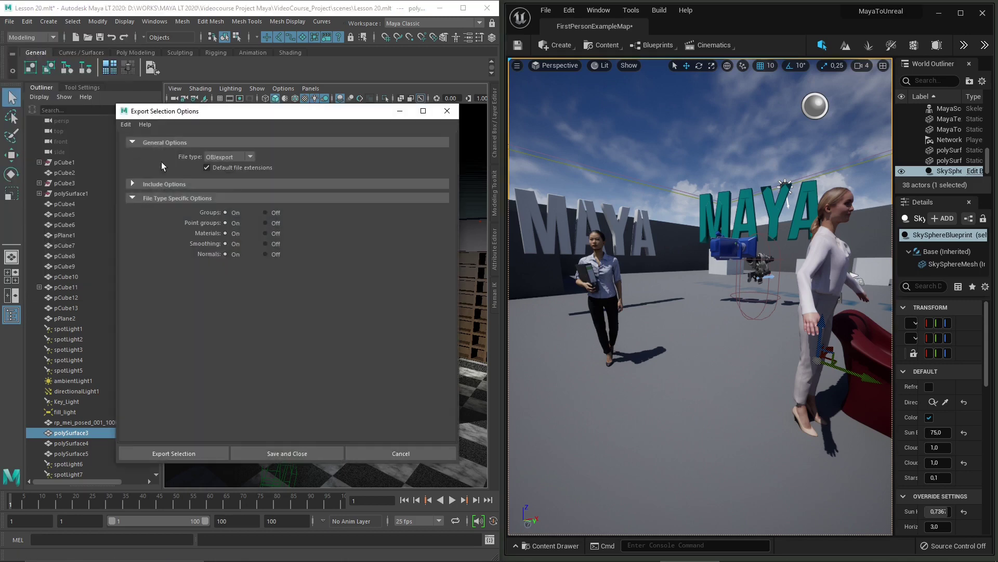
{"action": "left_click", "coordinate": [229, 156]}
{"action": "left_click", "coordinate": [224, 190]}
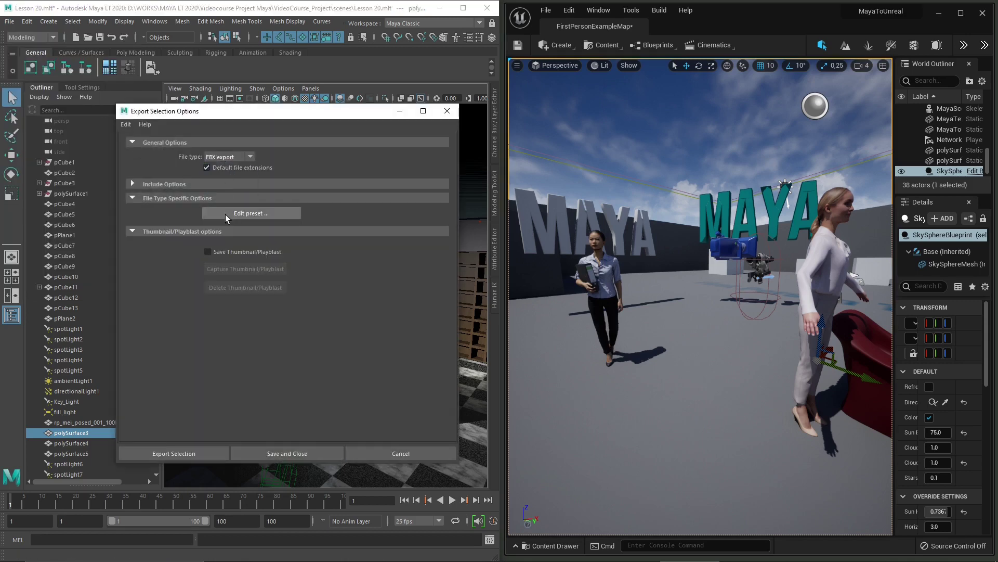
Expand the include options, open the FBX export preset for editing and review its Geometry settings
{"action": "left_click", "coordinate": [192, 183]}
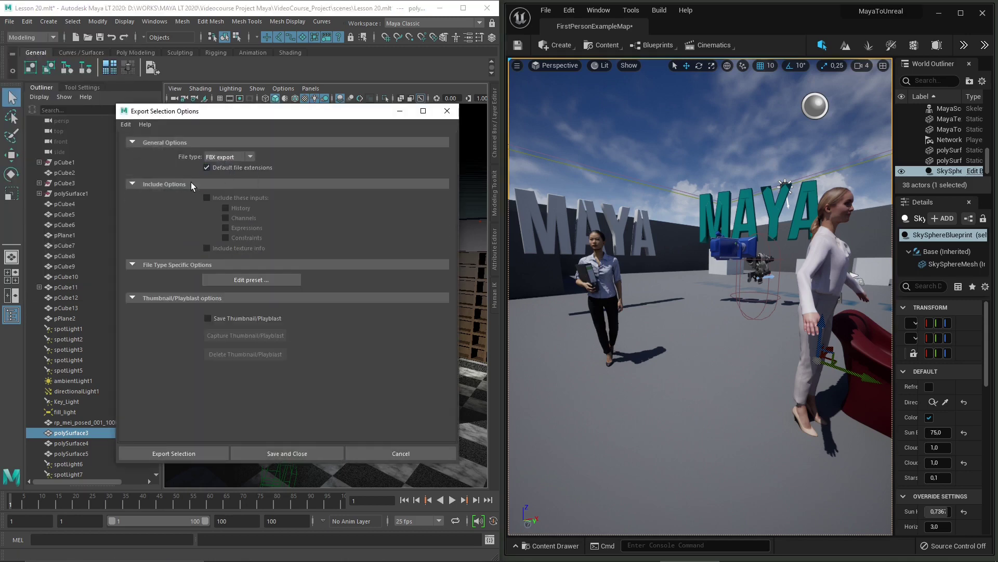
{"action": "left_click", "coordinate": [248, 280]}
{"action": "left_click_drag", "start_coordinate": [364, 78], "coordinate": [233, 100]}
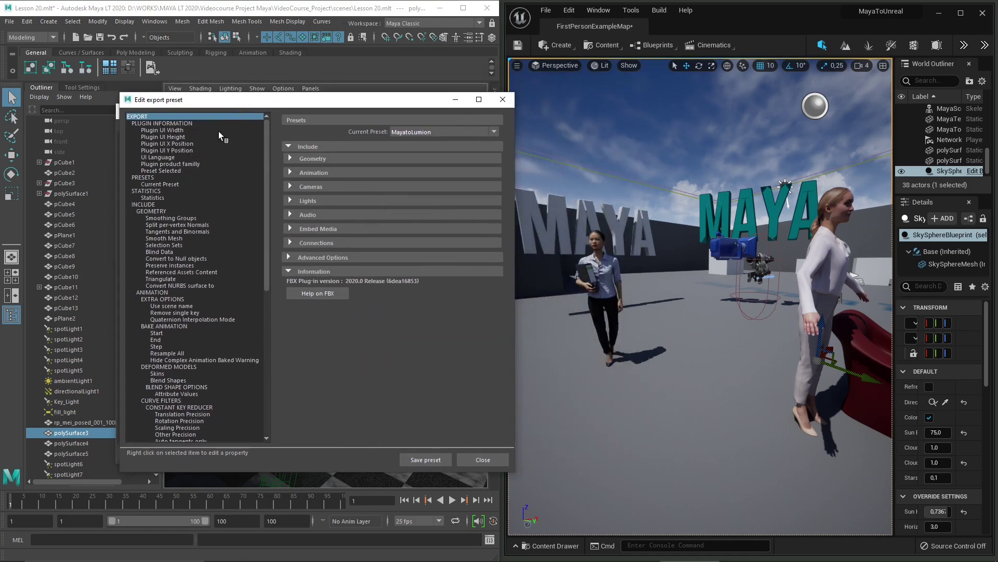
{"action": "left_click", "coordinate": [153, 213]}
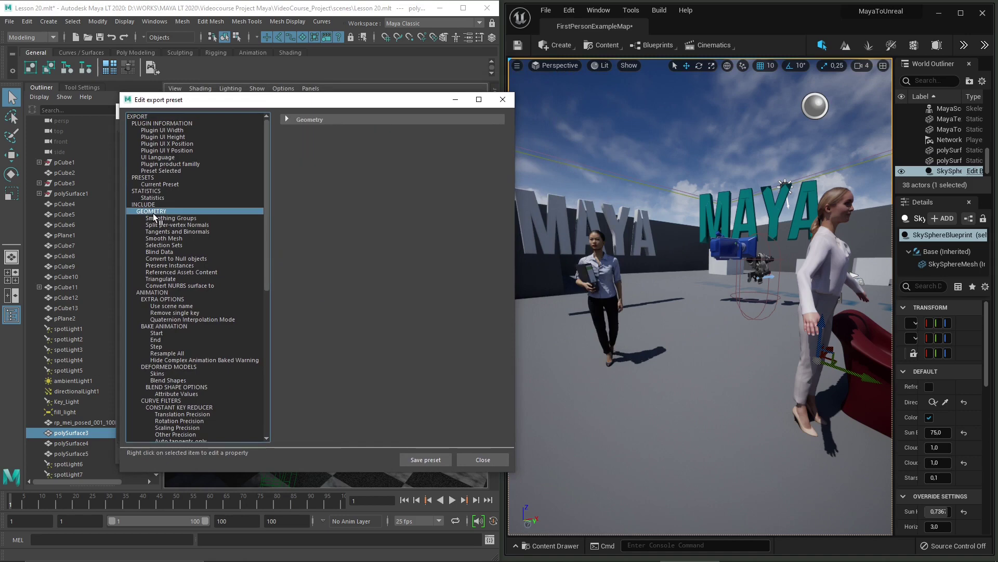
{"action": "left_click", "coordinate": [297, 123]}
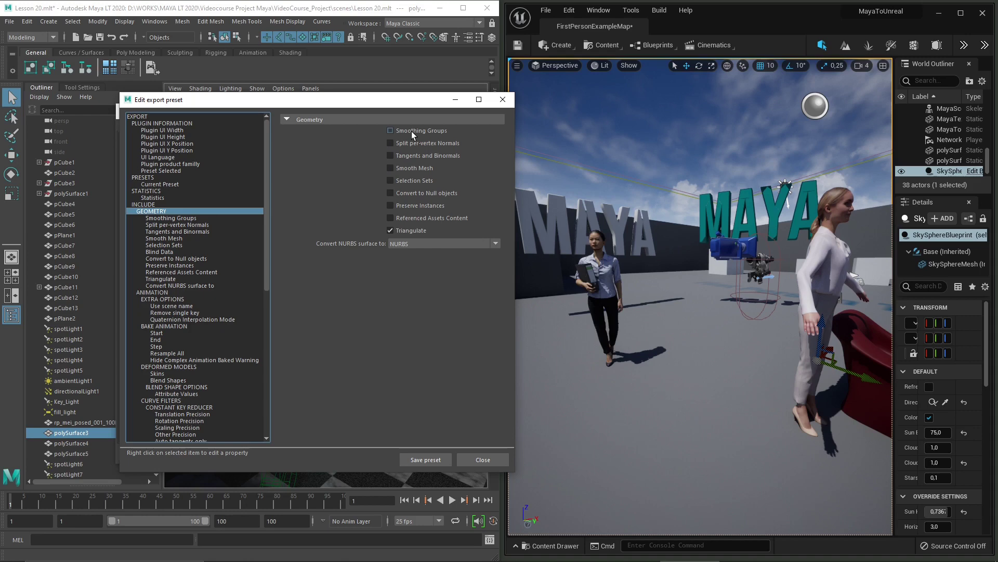
{"action": "left_click", "coordinate": [152, 218]}
{"action": "left_click", "coordinate": [161, 246]}
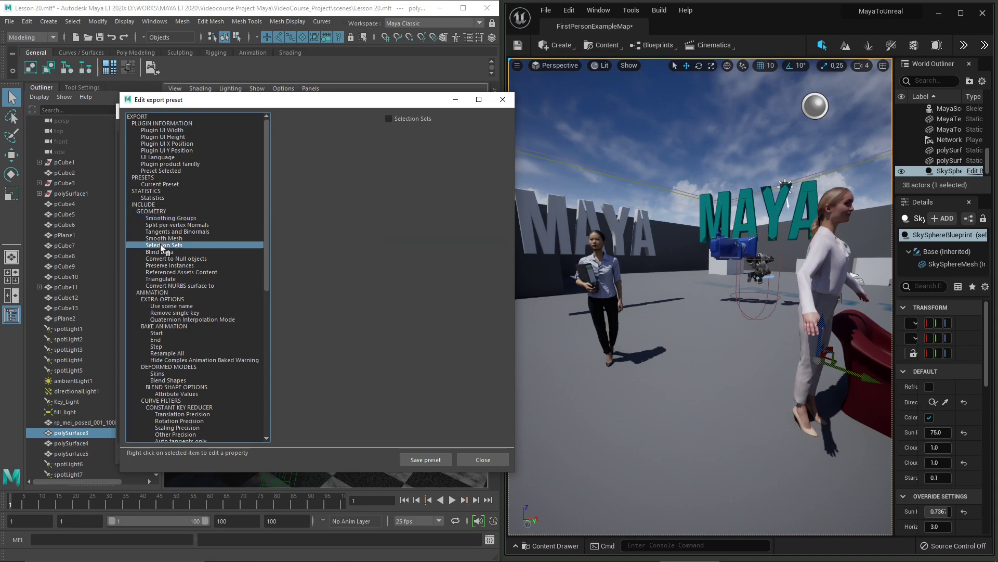
Turn off Bake Animation in the animation settings of the FBX export preset
{"action": "left_click", "coordinate": [153, 292]}
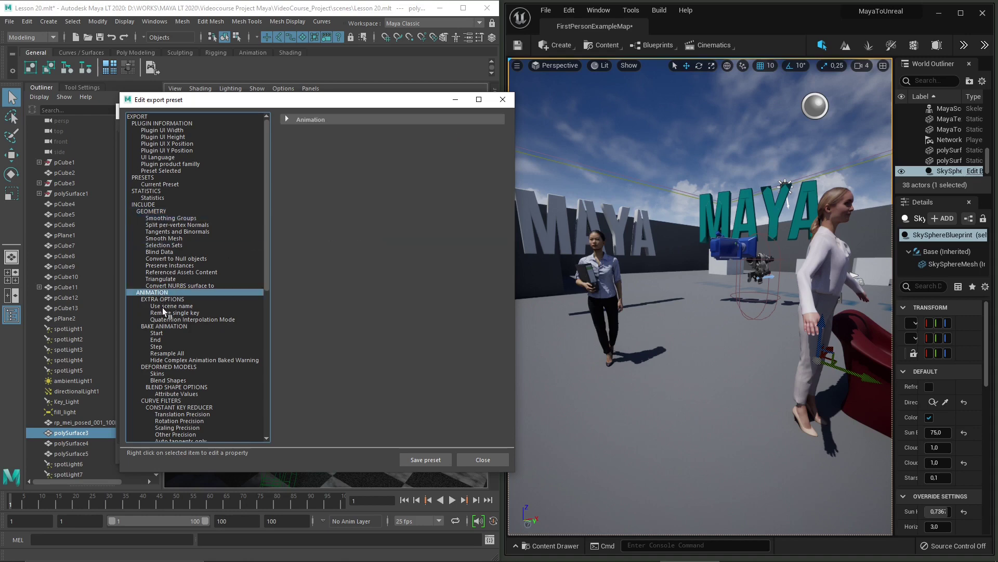
{"action": "left_click", "coordinate": [157, 326]}
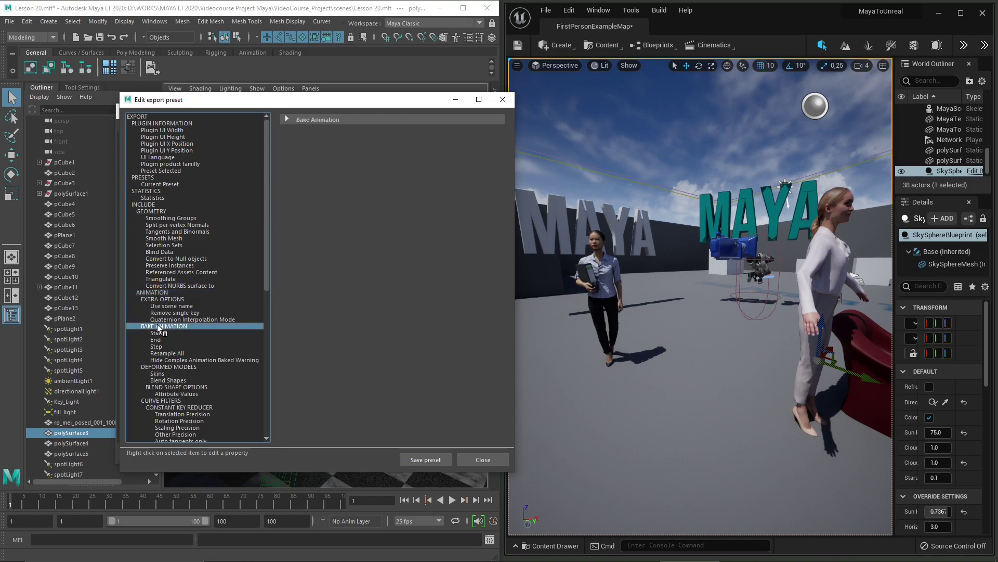
{"action": "left_click", "coordinate": [287, 119]}
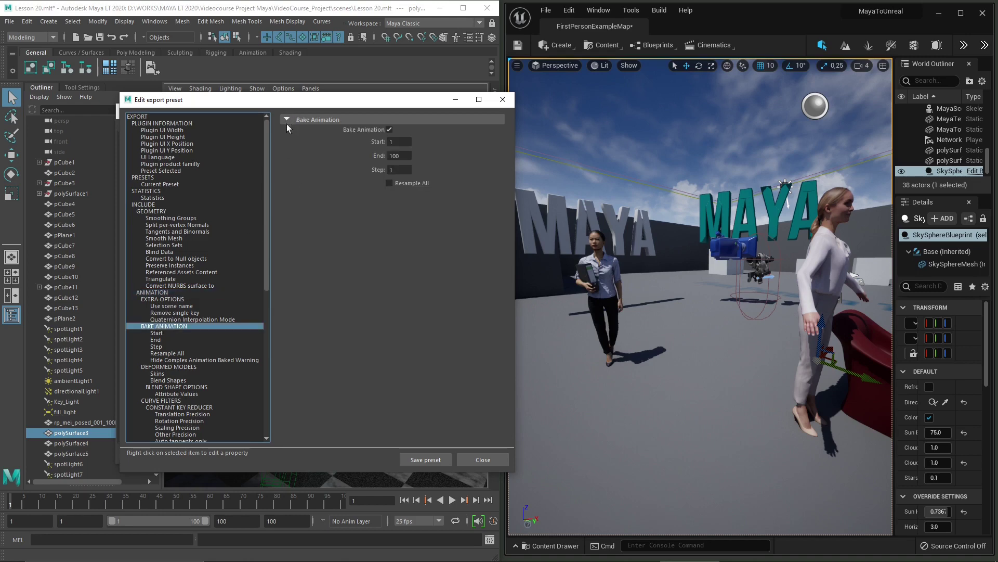
{"action": "left_click", "coordinate": [388, 130]}
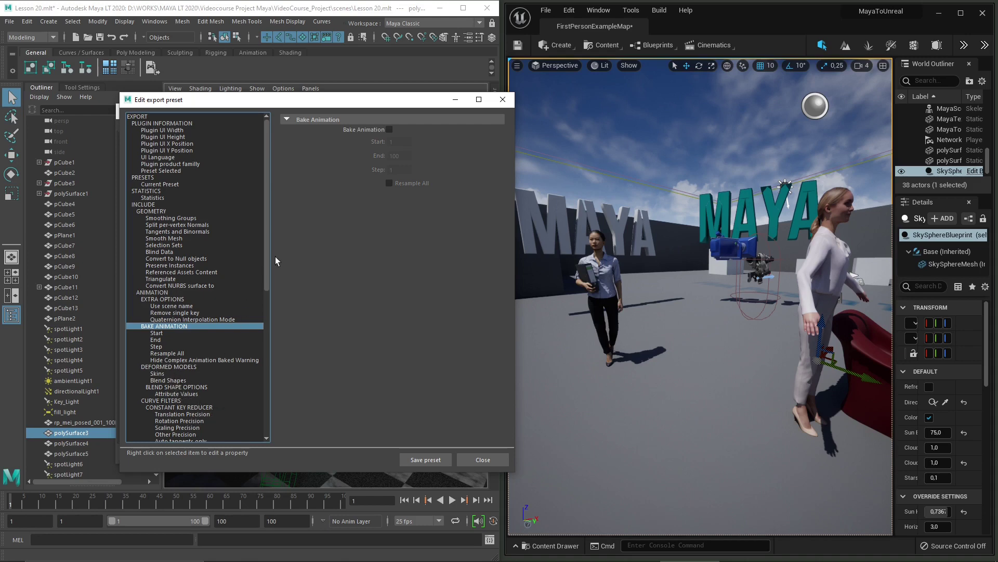
Save the edited FBX export settings as a new preset named for the Maya-to-Unreal transfer
{"action": "left_click_drag", "start_coordinate": [267, 235], "coordinate": [248, 149]}
{"action": "left_click", "coordinate": [419, 462]}
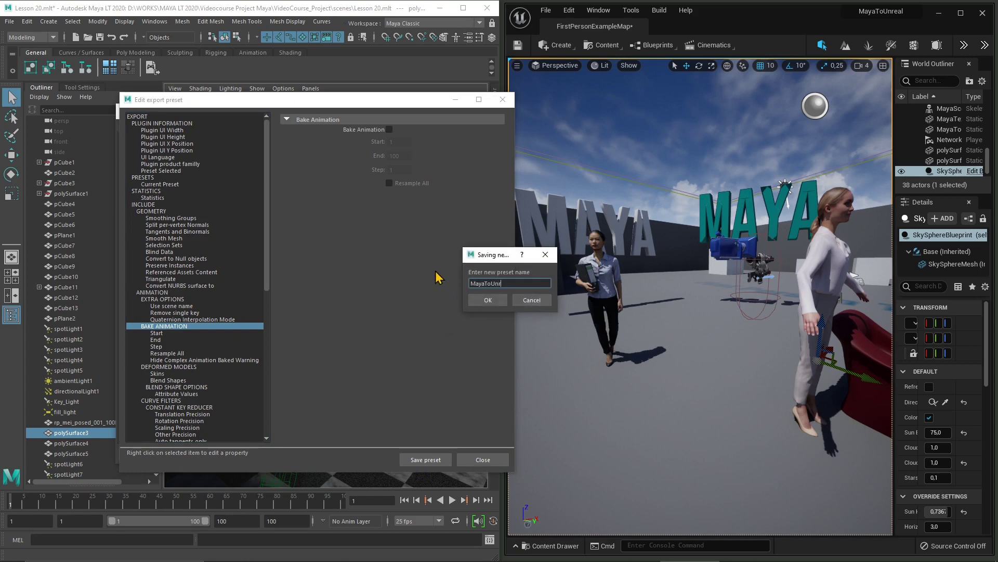
{"action": "left_click", "coordinate": [486, 300]}
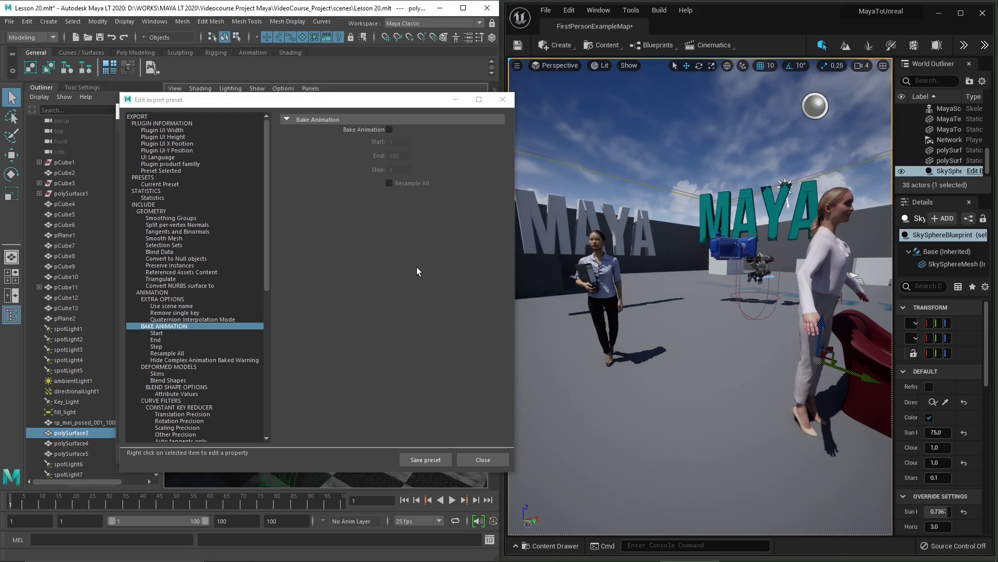
Close the preset editor and export the selected MAYA text mesh as FBX file MayaText3 in the MAYA 2022 Exports folder
{"action": "left_click", "coordinate": [469, 460]}
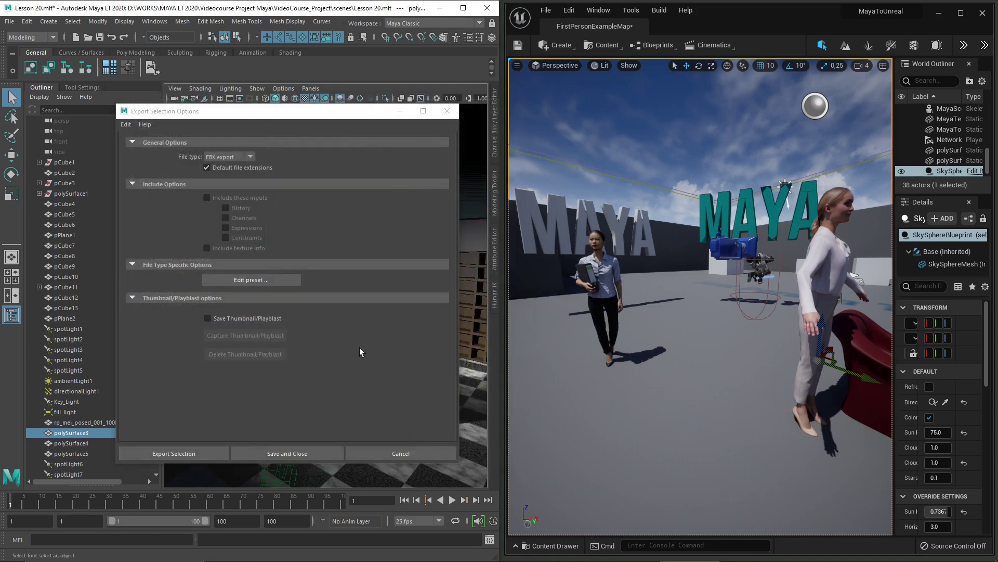
{"action": "left_click", "coordinate": [187, 455]}
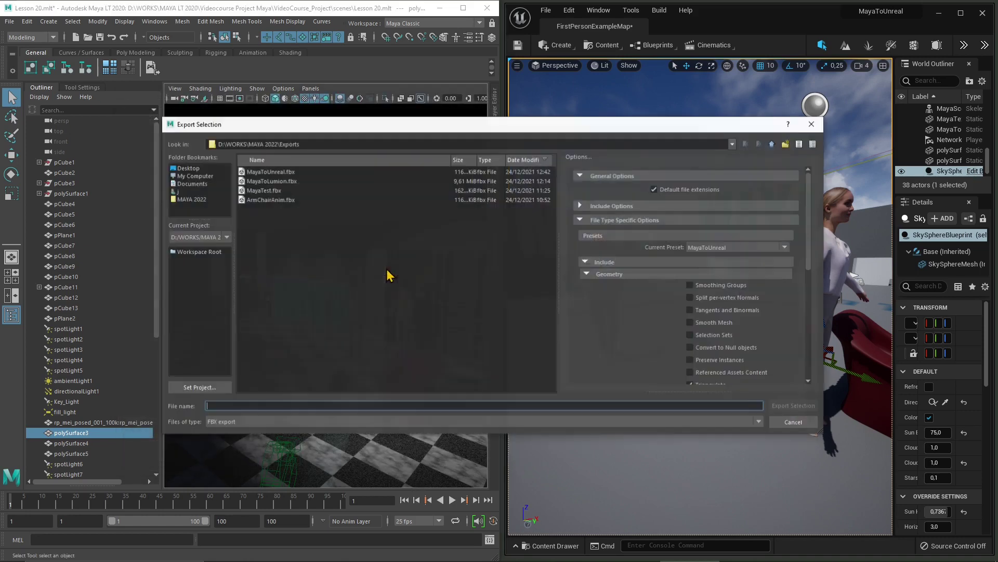
{"action": "left_click", "coordinate": [191, 203]}
{"action": "double_click", "coordinate": [248, 180]}
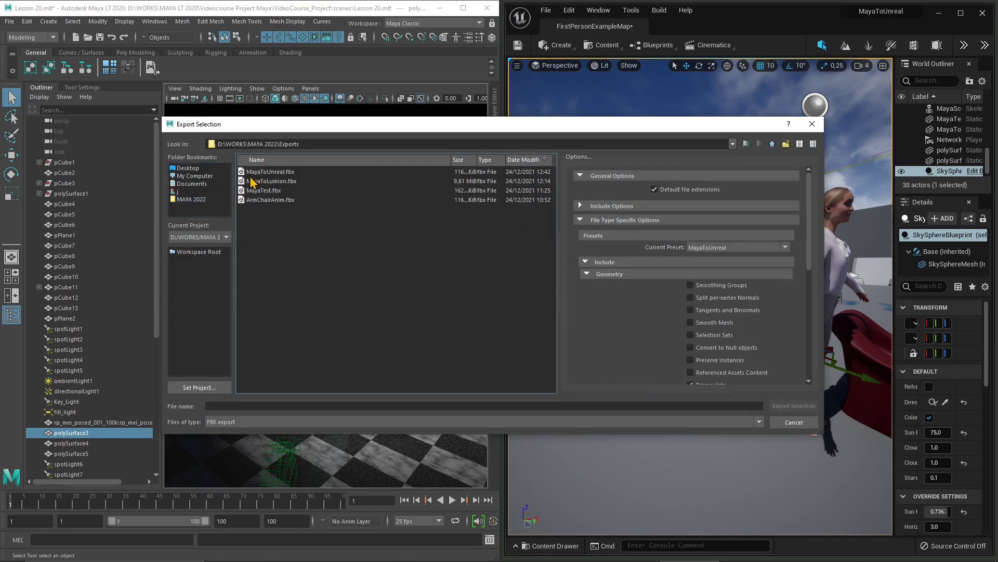
{"action": "left_click", "coordinate": [277, 406]}
{"action": "type", "text": "MayaText3"}
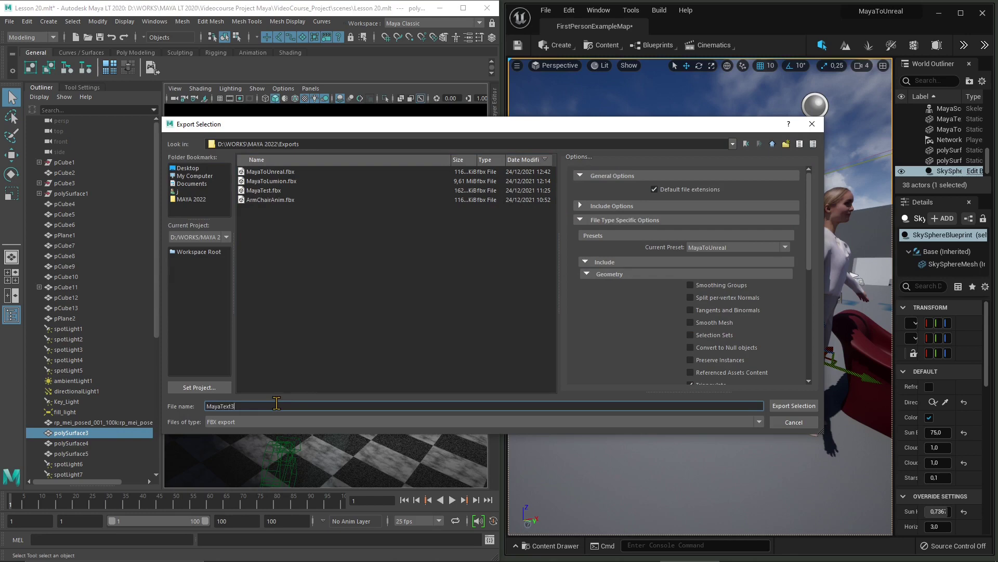
{"action": "key", "text": "Return"}
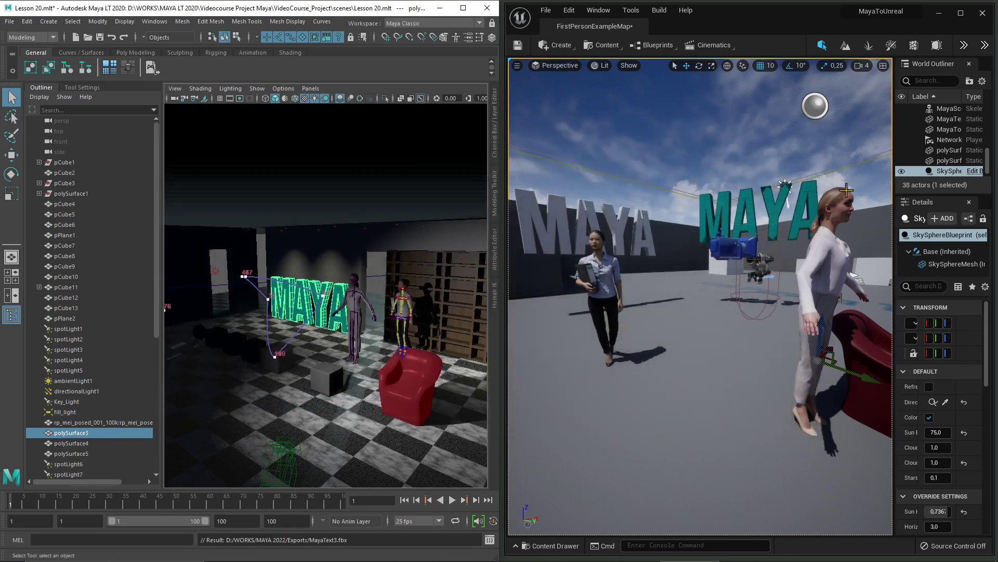
Switch to Unreal Engine and choose the MayaText3 file from the Exports folder for import into the project's Content folder
{"action": "left_click", "coordinate": [824, 279]}
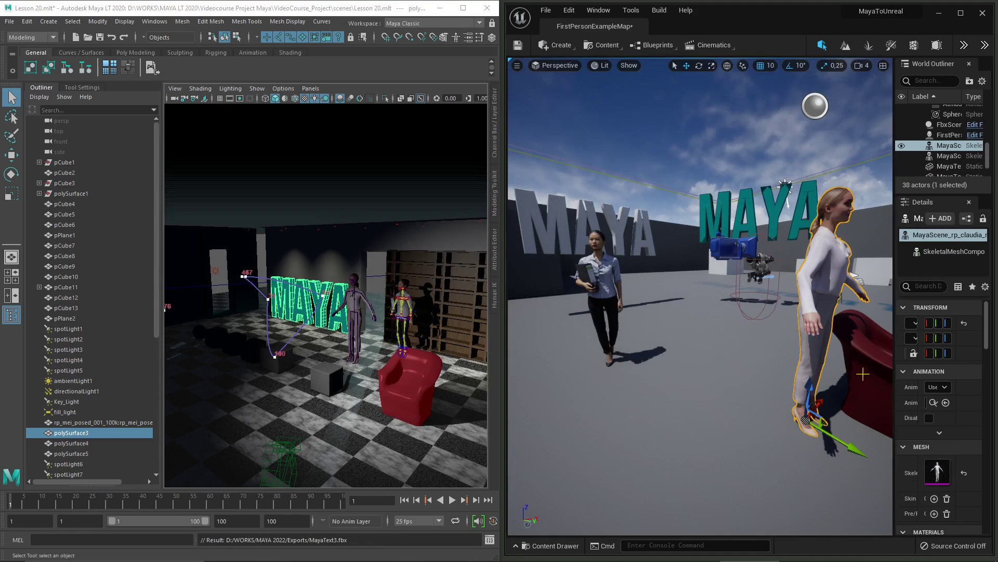
{"action": "left_click", "coordinate": [863, 373]}
{"action": "mouse_move", "coordinate": [863, 374]}
{"action": "right_mouse_down"}
{"action": "mouse_move", "coordinate": [890, 361]}
{"action": "mouse_move", "coordinate": [863, 361]}
{"action": "mouse_move", "coordinate": [852, 373]}
{"action": "mouse_move", "coordinate": [884, 379]}
{"action": "mouse_move", "coordinate": [832, 380]}
{"action": "mouse_move", "coordinate": [821, 390]}
{"action": "mouse_move", "coordinate": [847, 364]}
{"action": "right_mouse_up"}
{"action": "key", "text": "s"}
{"action": "key", "text": "w"}
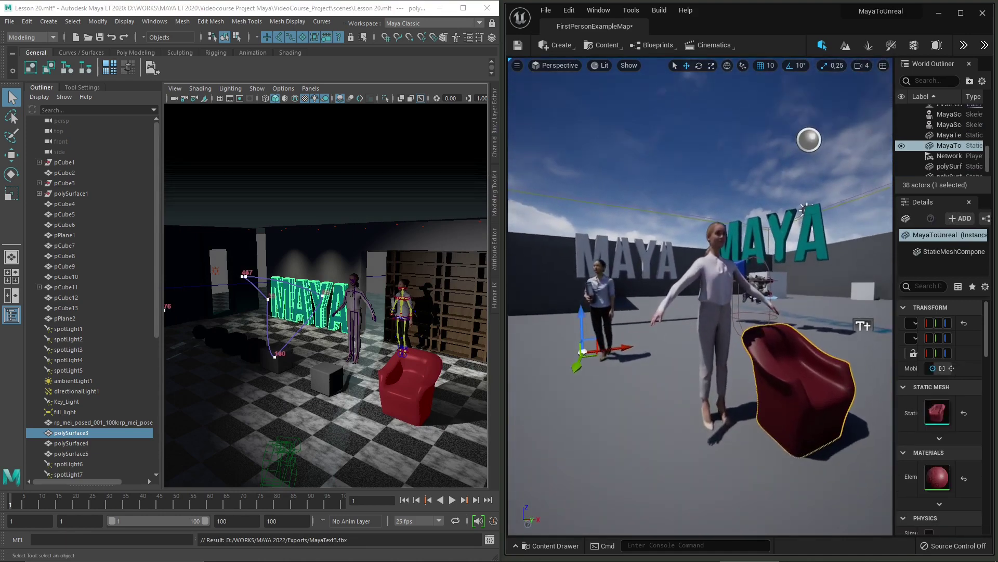
{"action": "right_click_drag", "start_coordinate": [827, 315], "coordinate": [840, 307]}
{"action": "left_click", "coordinate": [552, 546]}
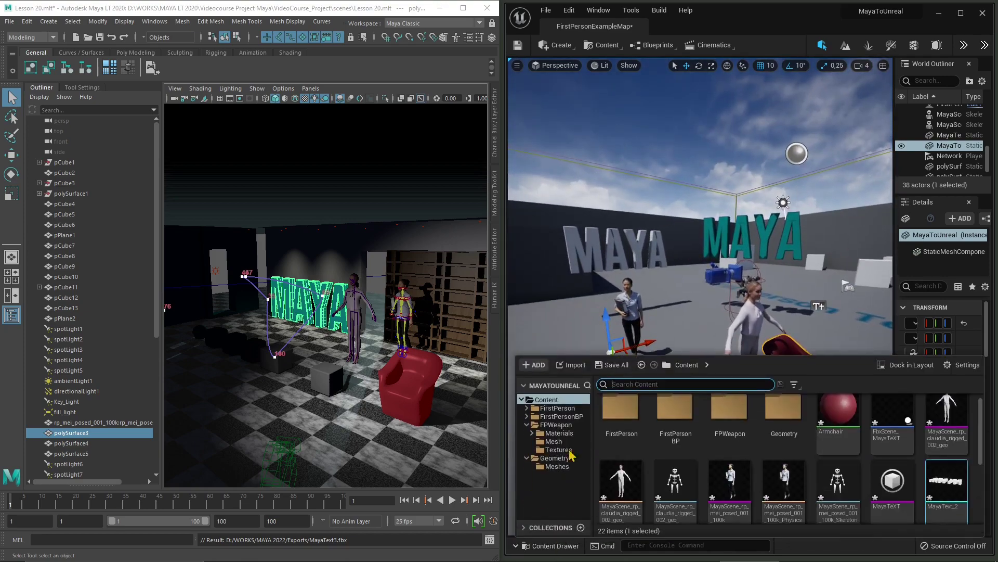
{"action": "left_click", "coordinate": [572, 364]}
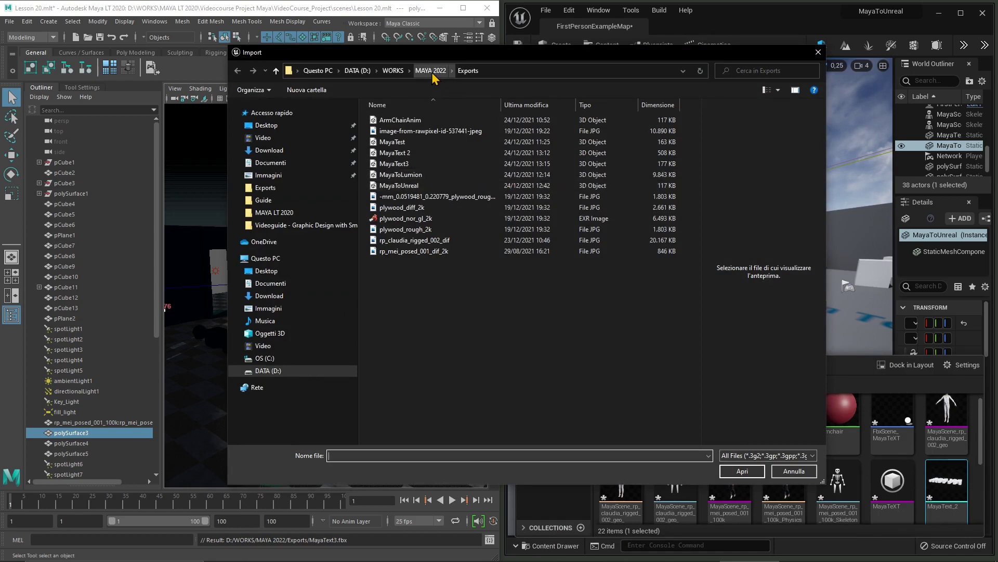
{"action": "left_click", "coordinate": [395, 164]}
{"action": "left_click", "coordinate": [743, 471]}
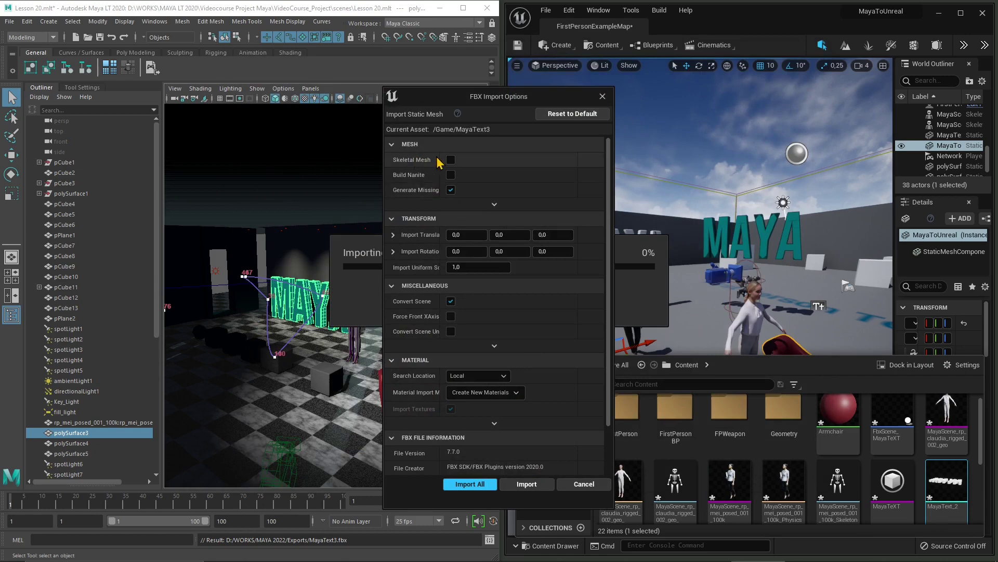
Turn off Convert Scene in the FBX import options, import the MayaText3 mesh and dismiss the message log
{"action": "left_click", "coordinate": [451, 190]}
{"action": "left_click_drag", "start_coordinate": [606, 162], "coordinate": [615, 204]}
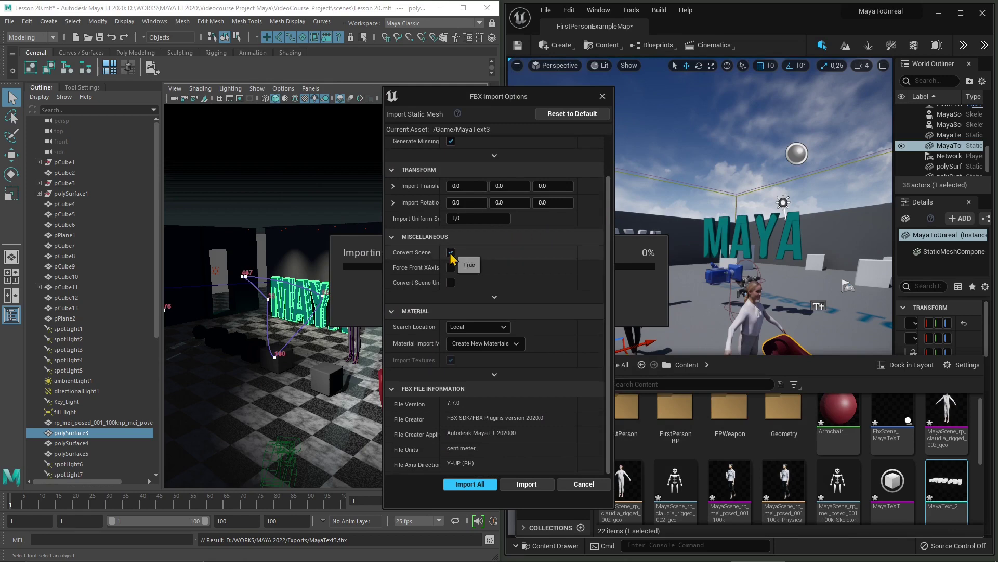
{"action": "left_click", "coordinate": [451, 253]}
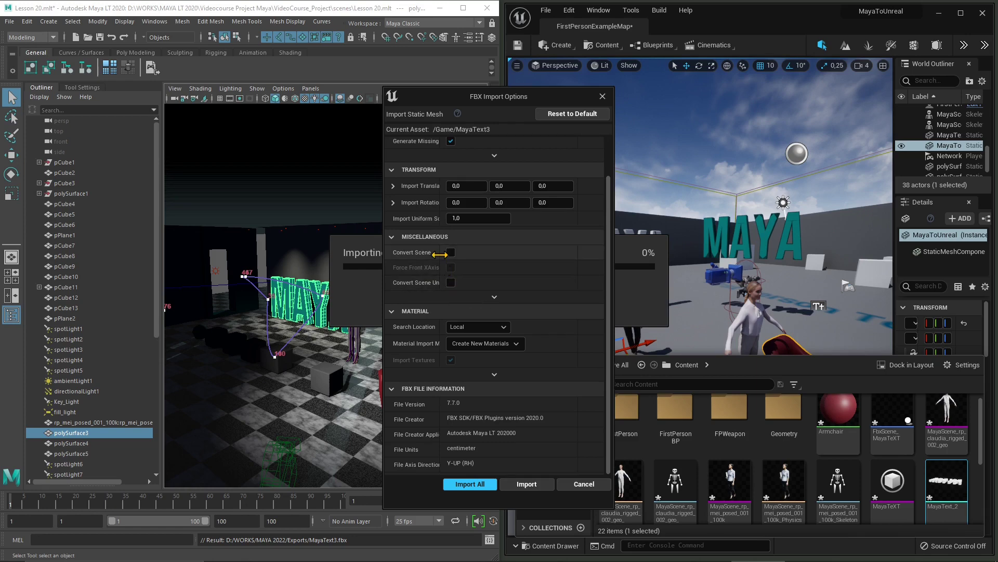
{"action": "left_click_drag", "start_coordinate": [443, 252], "coordinate": [459, 251]}
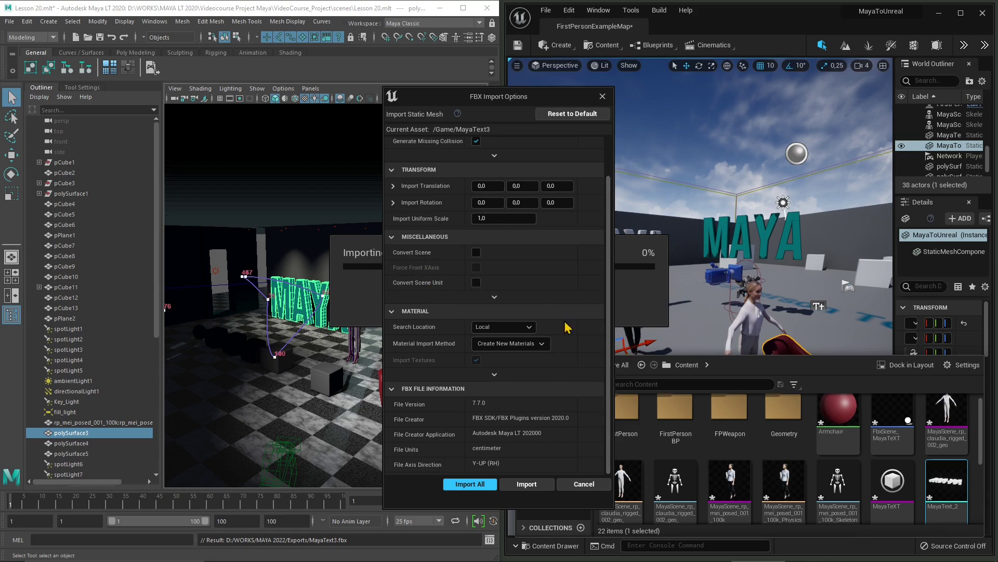
{"action": "left_click", "coordinate": [411, 311]}
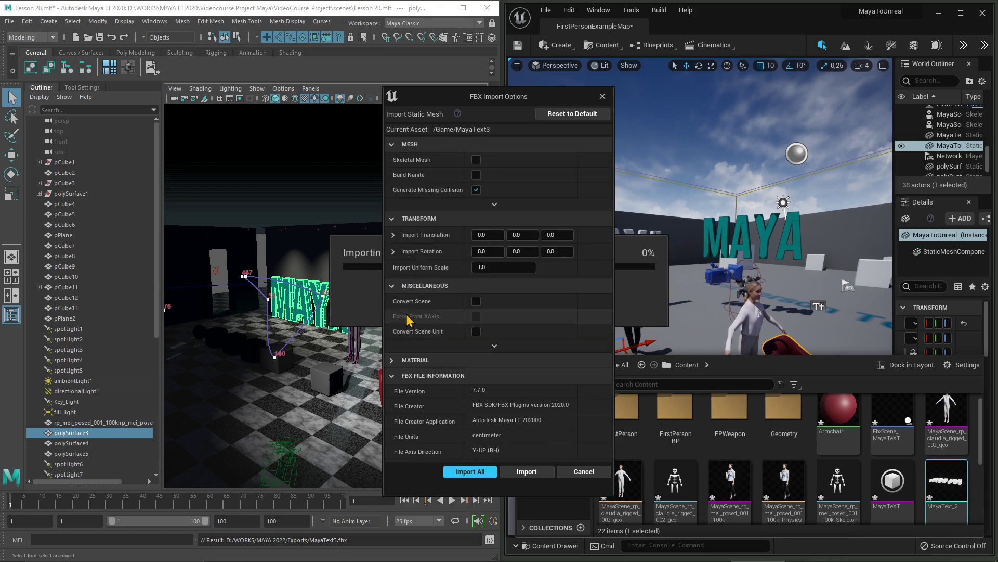
{"action": "left_click", "coordinate": [403, 376]}
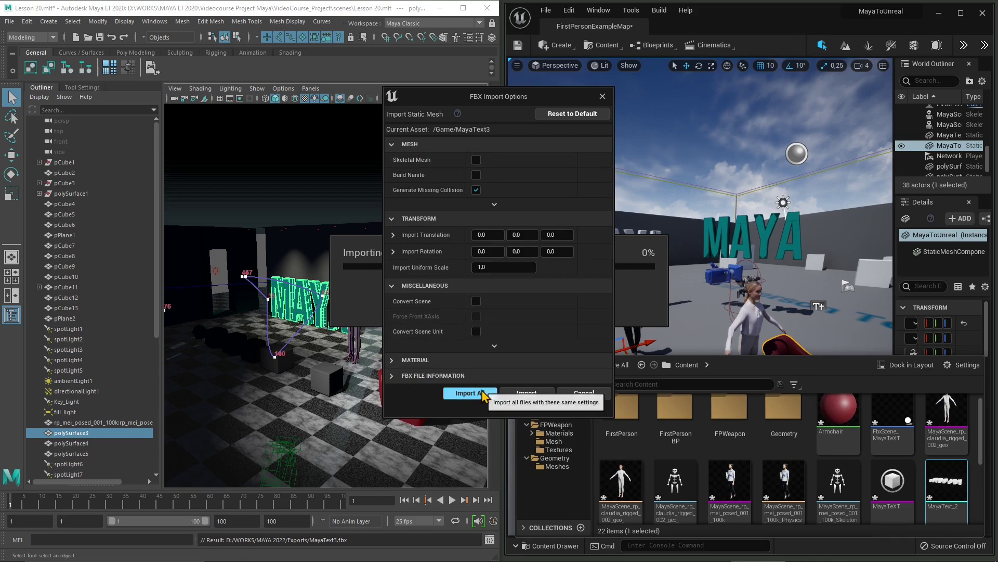
{"action": "left_click", "coordinate": [513, 393]}
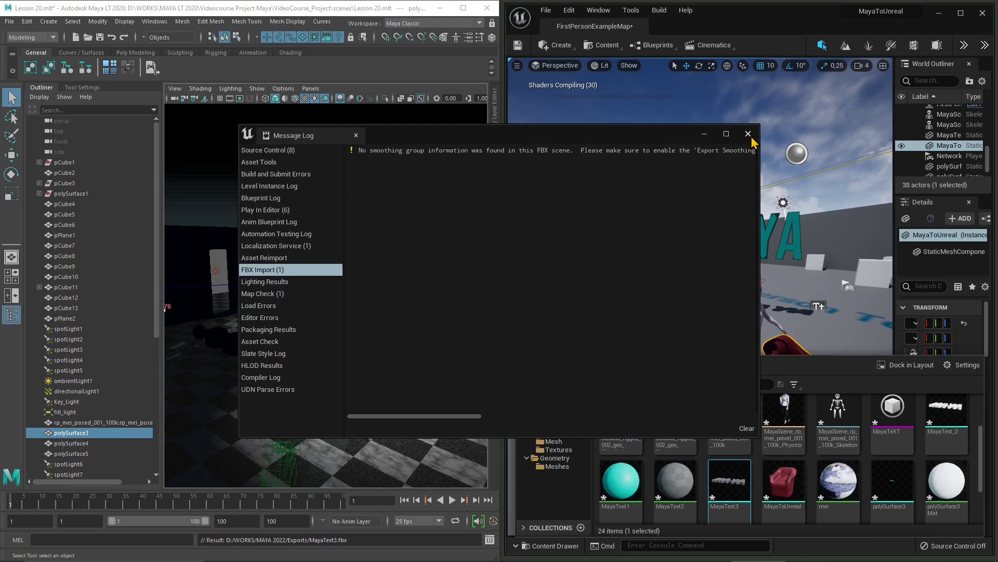
{"action": "left_click", "coordinate": [391, 156]}
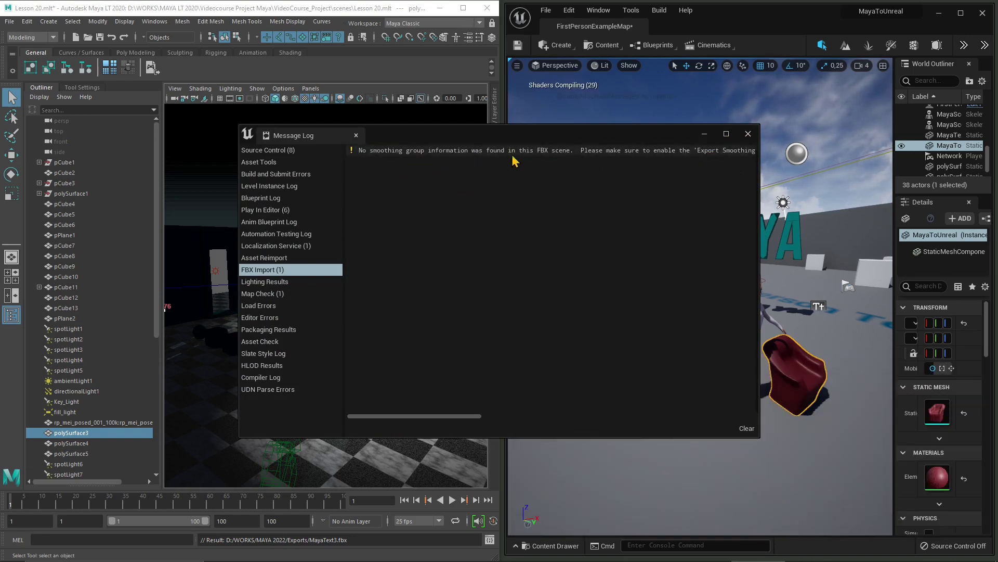
{"action": "left_click", "coordinate": [748, 134]}
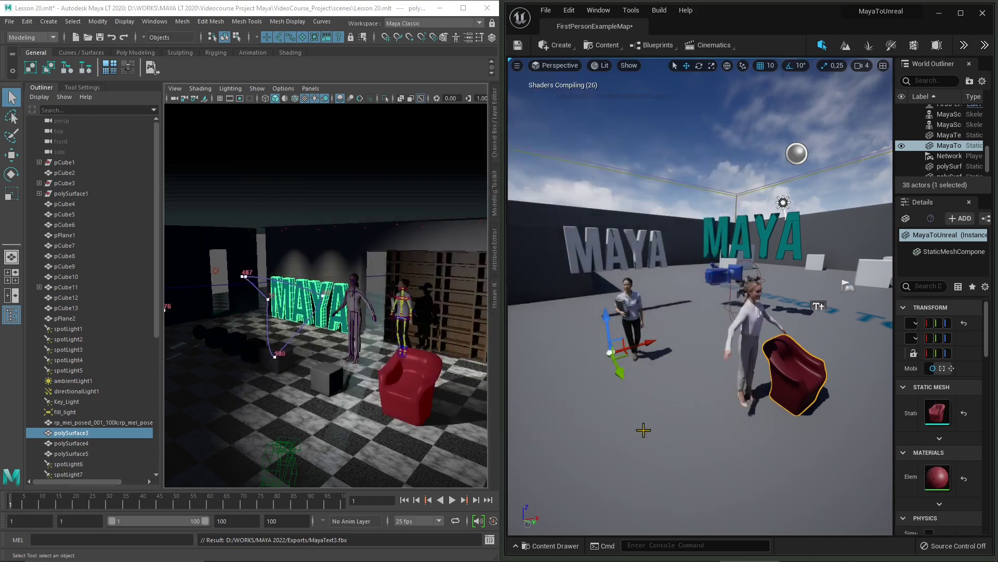
Place the MayaText3 mesh in the level, standing upright behind the dark-haired character in the blue shirt
{"action": "left_click", "coordinate": [555, 545]}
{"action": "left_click_drag", "start_coordinate": [721, 475], "coordinate": [697, 313]}
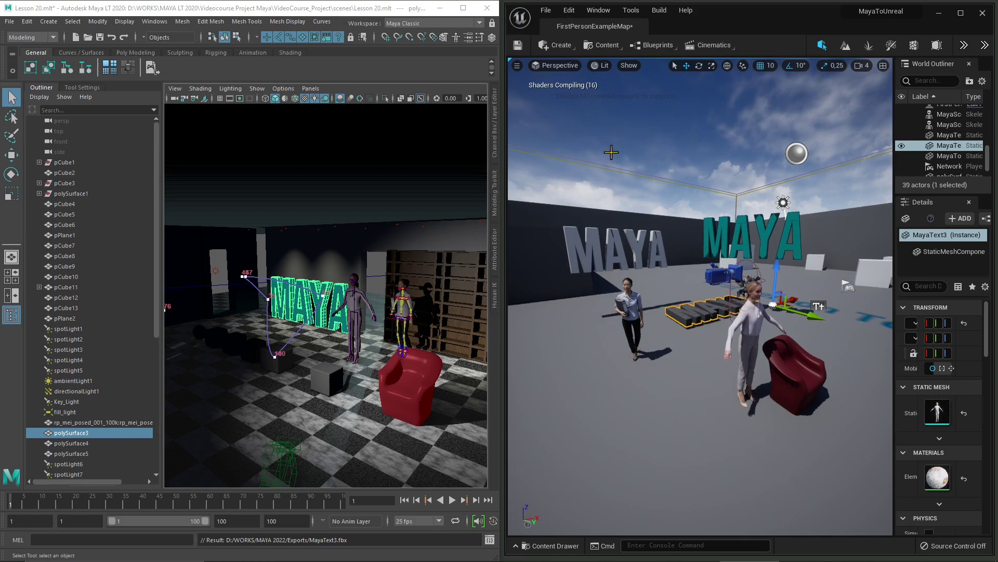
{"action": "left_click", "coordinate": [699, 66]}
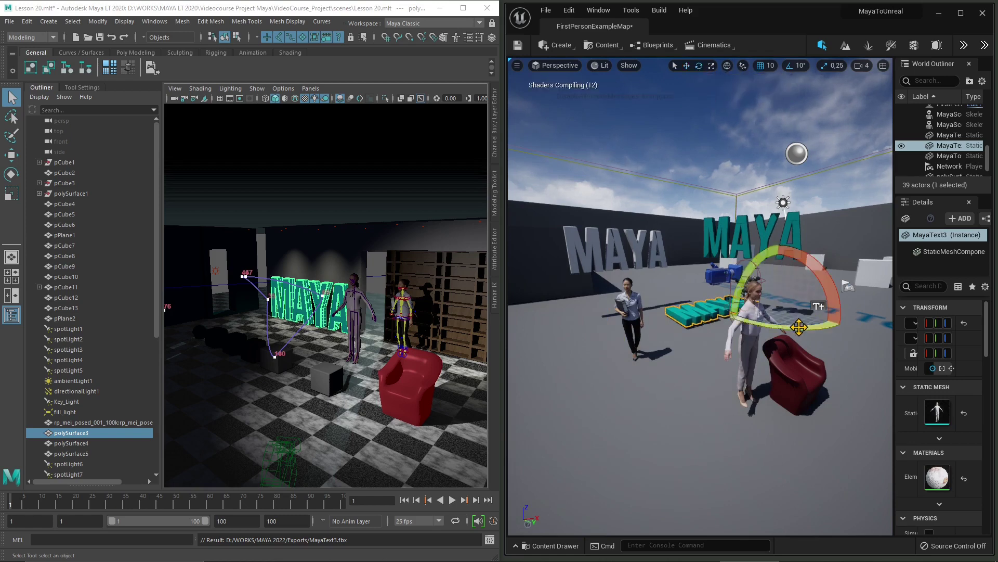
{"action": "left_click_drag", "start_coordinate": [762, 260], "coordinate": [783, 251]}
{"action": "left_click", "coordinate": [687, 65]}
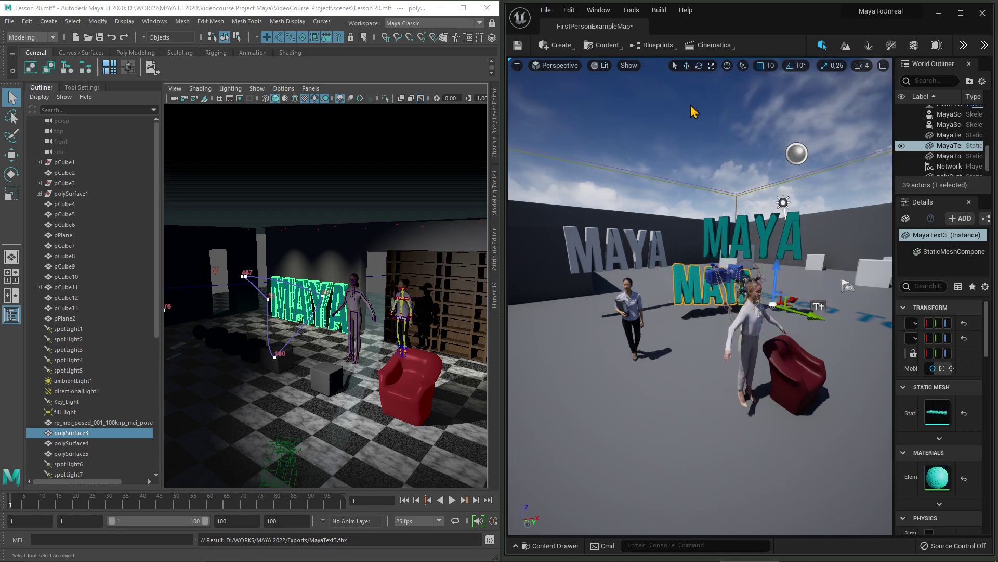
{"action": "left_click_drag", "start_coordinate": [790, 302], "coordinate": [638, 312]}
Move both human characters away from the front of the MayaText3 mesh and bring the text forward between them
{"action": "left_click", "coordinate": [638, 312]}
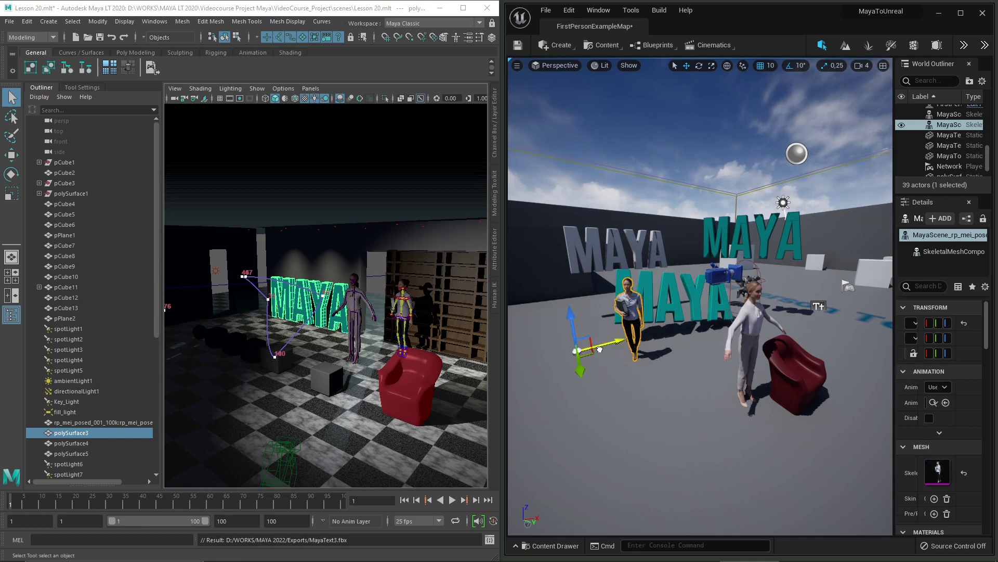
{"action": "left_click_drag", "start_coordinate": [603, 359], "coordinate": [533, 371]}
{"action": "double_click", "coordinate": [760, 327]}
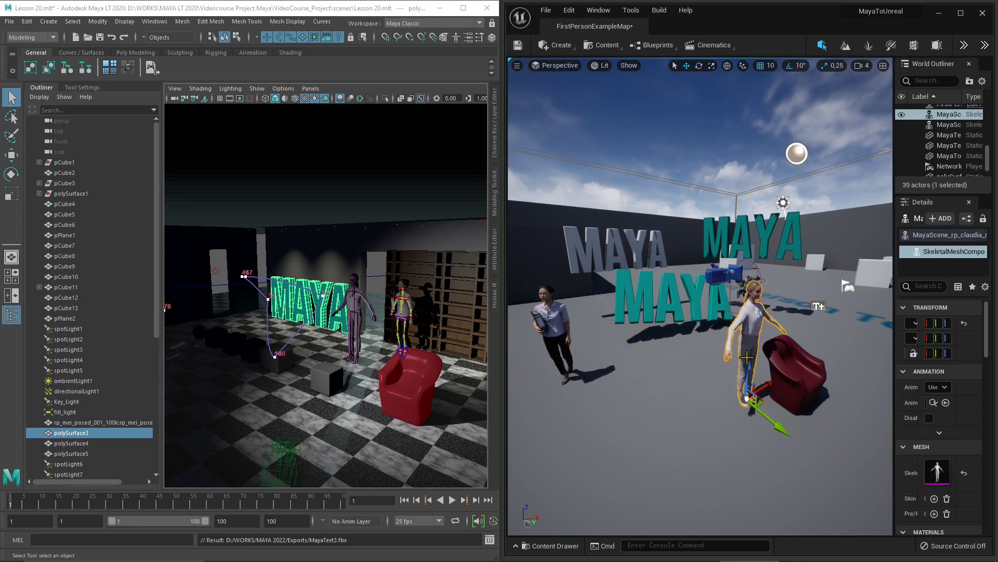
{"action": "left_click_drag", "start_coordinate": [766, 380], "coordinate": [818, 352]}
{"action": "left_click", "coordinate": [676, 307]}
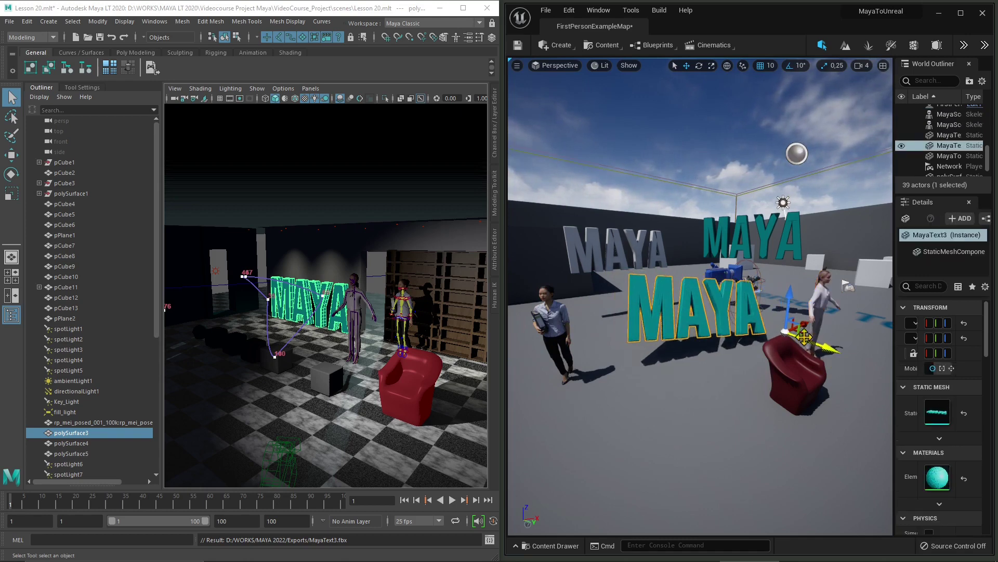
{"action": "left_click", "coordinate": [640, 152]}
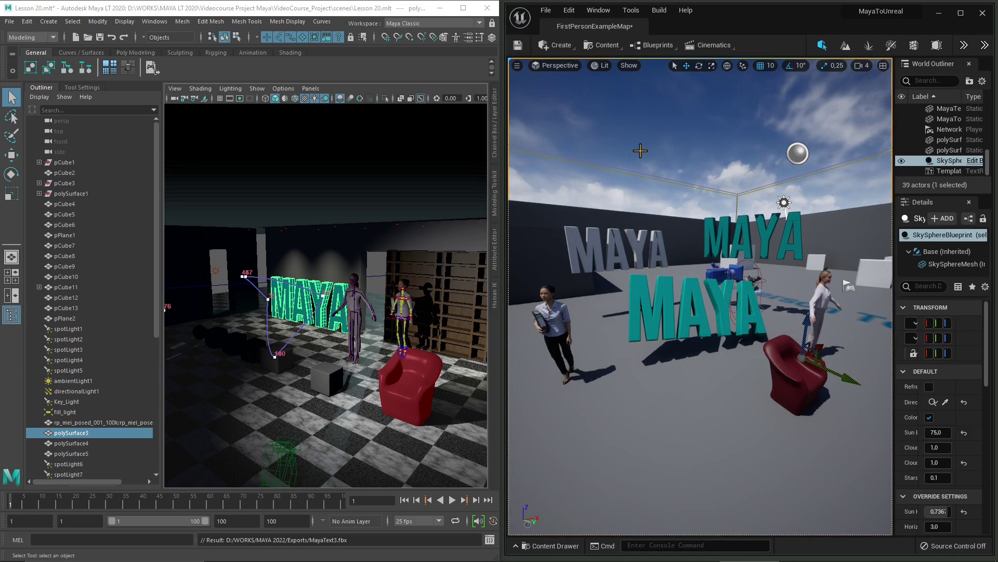